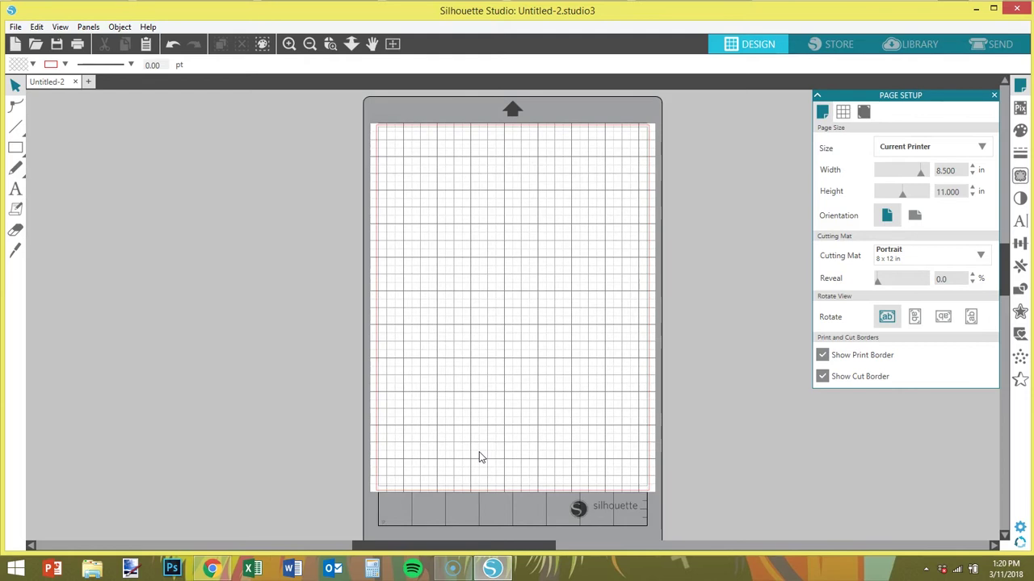
click(158, 468)
click(13, 208)
click(16, 191)
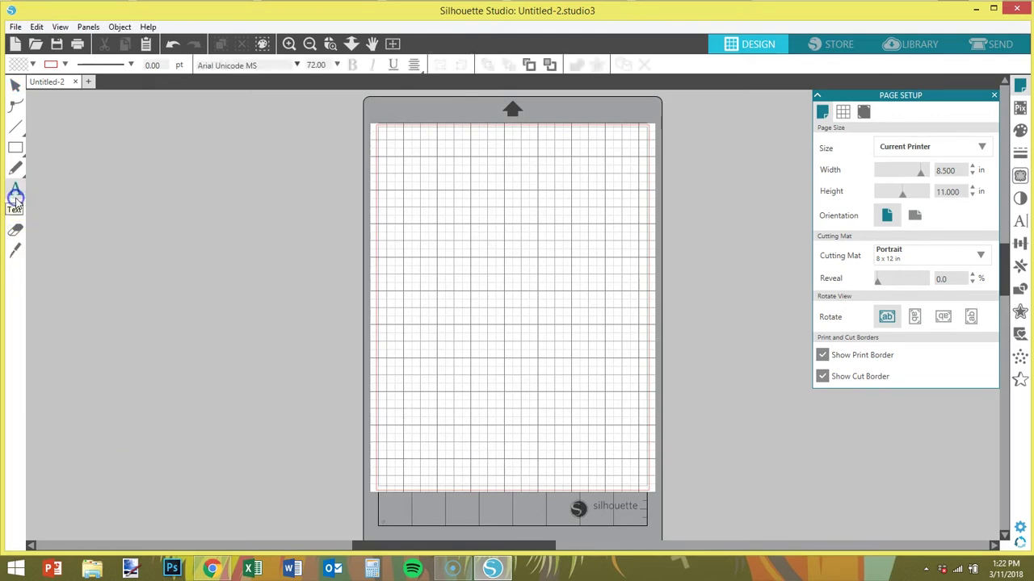
click(379, 235)
click(415, 236)
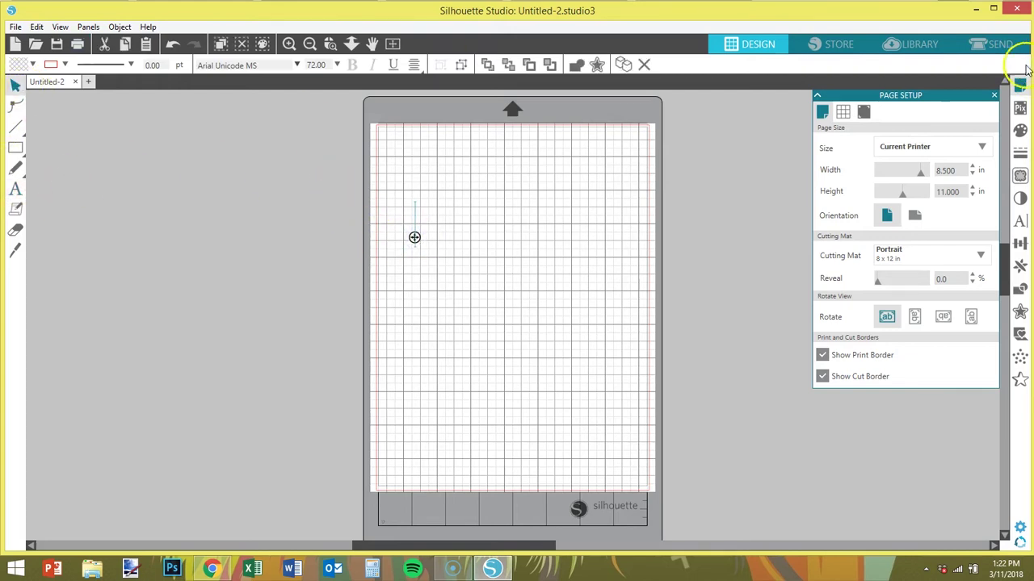
Turn on Type 1 registration marks for the page.
click(864, 112)
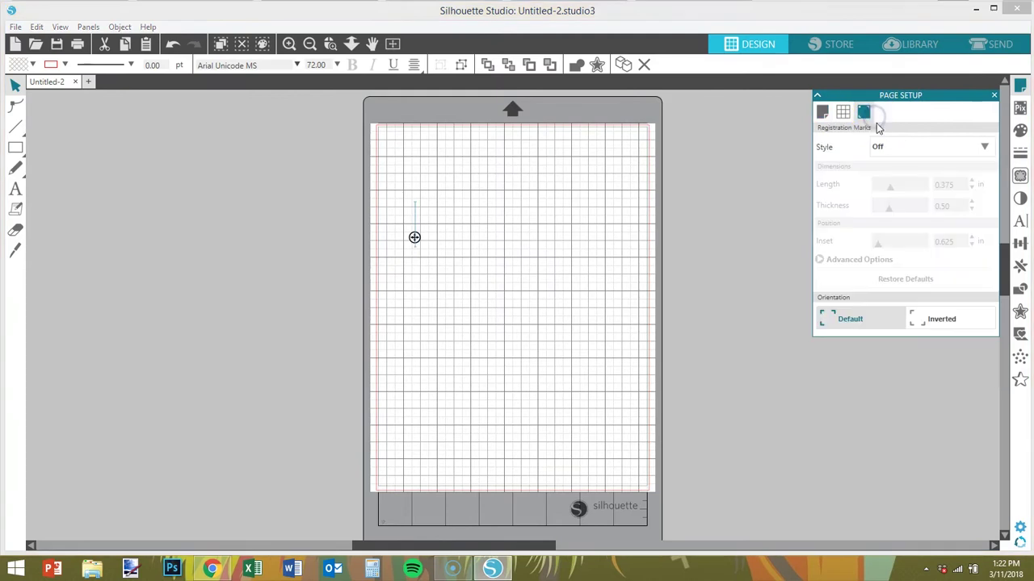
click(888, 153)
click(900, 182)
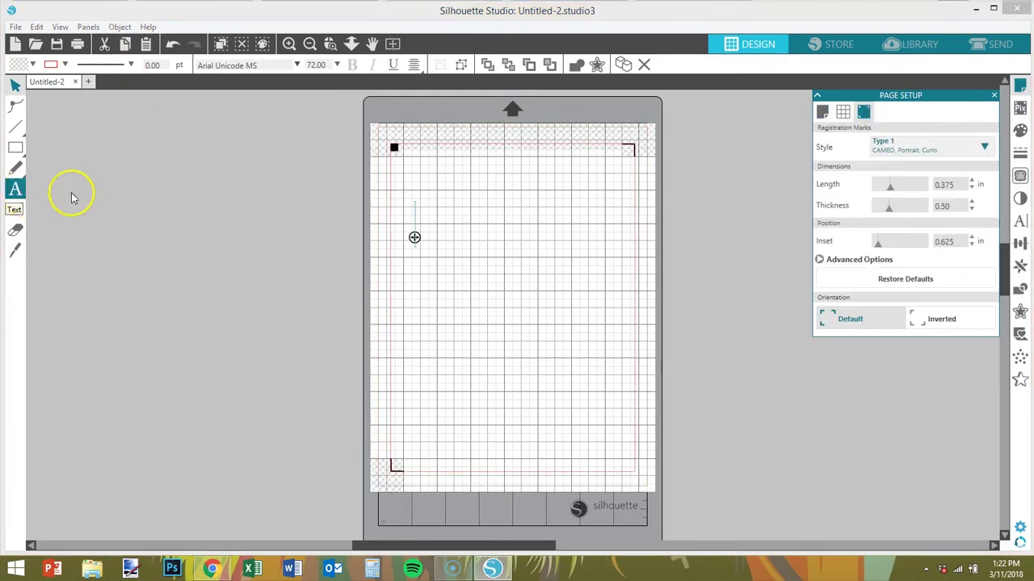
Add a text line near the page's upper edge with two lowercase first names joined by an ampersand.
click(415, 231)
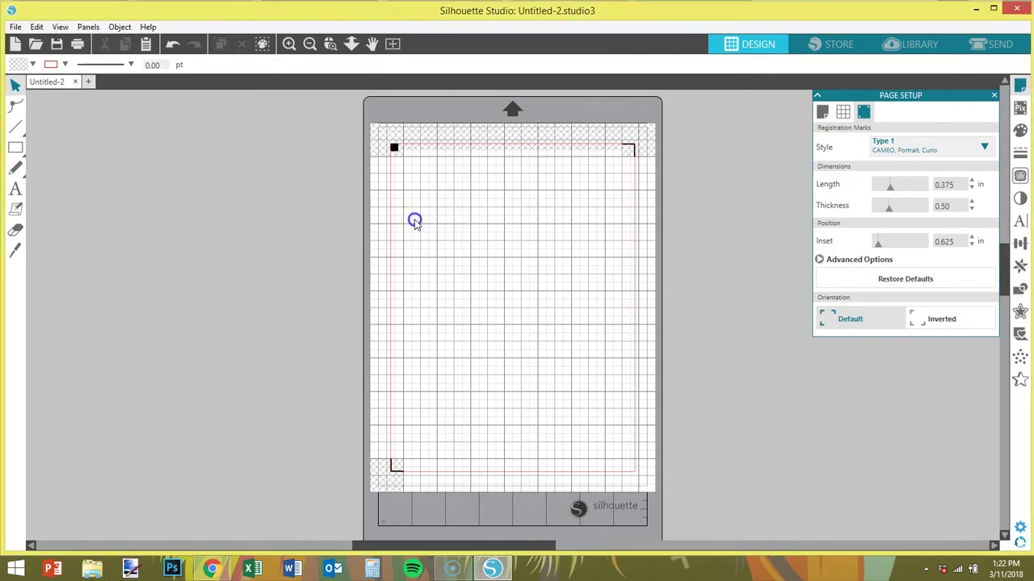
click(16, 188)
click(425, 225)
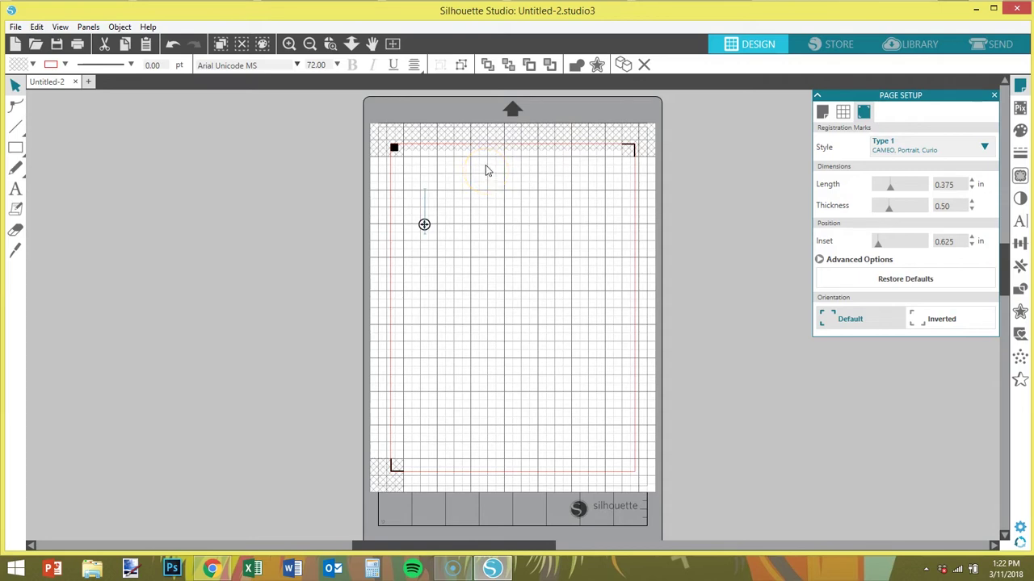
text(liam & owen)
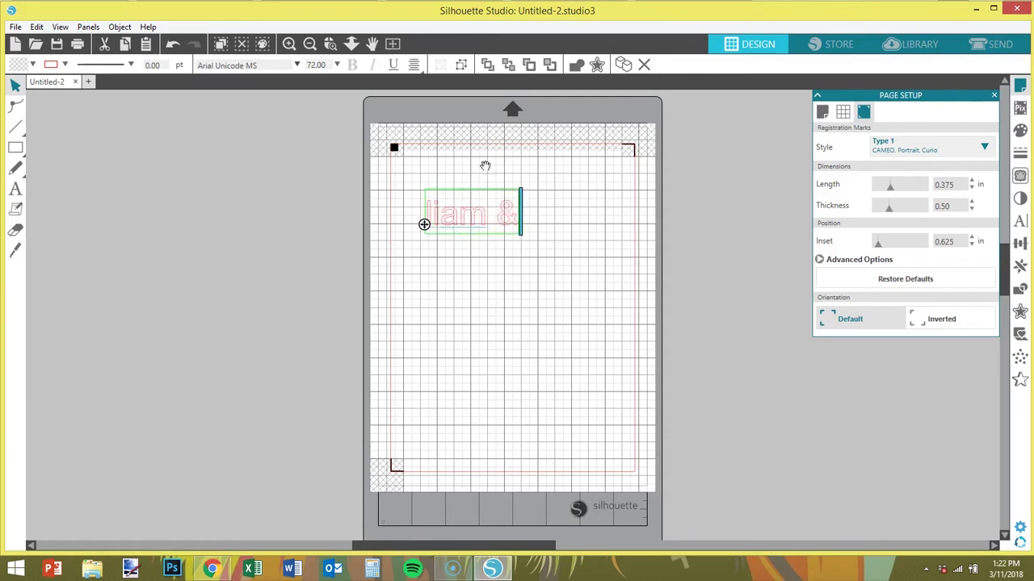
Set the whole text line in the Puckery Tart font.
click(455, 213)
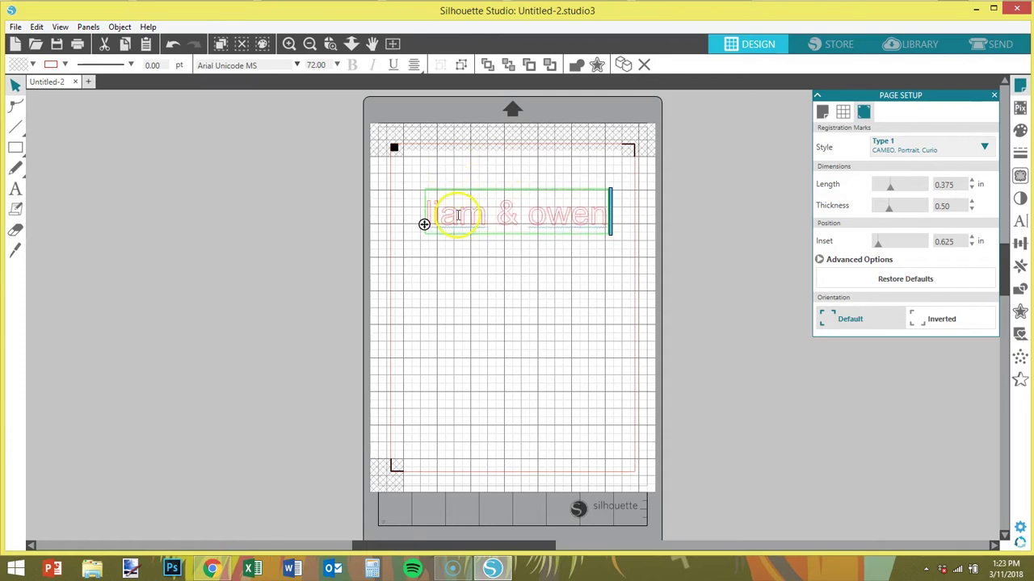
click(595, 213)
drag(594, 212, 332, 213)
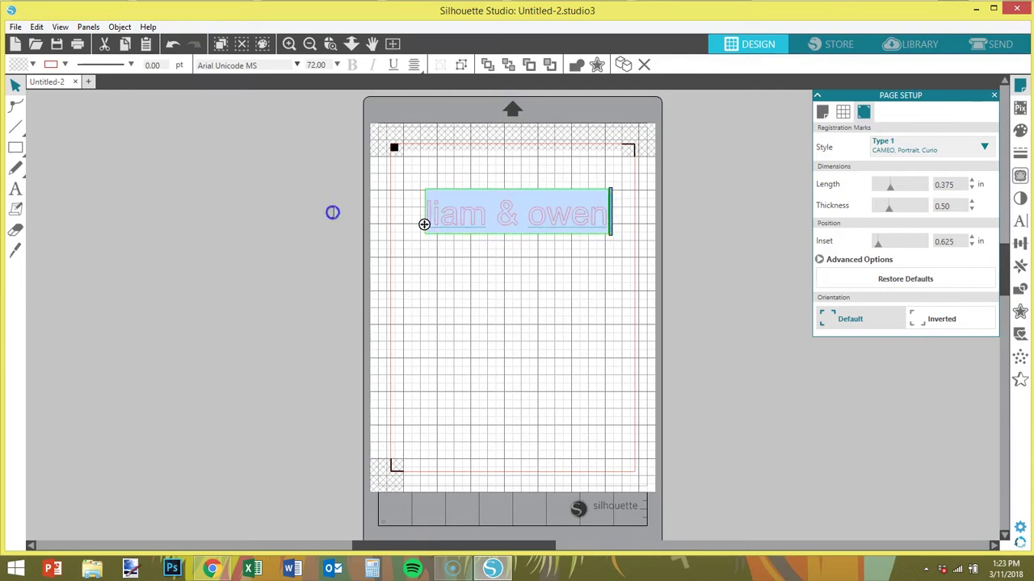
click(1020, 220)
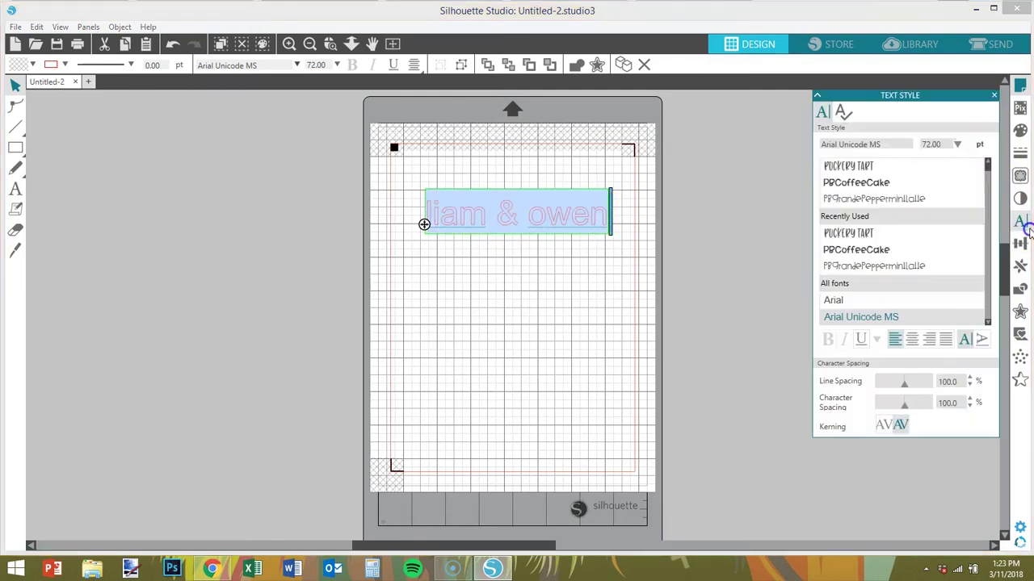
click(878, 165)
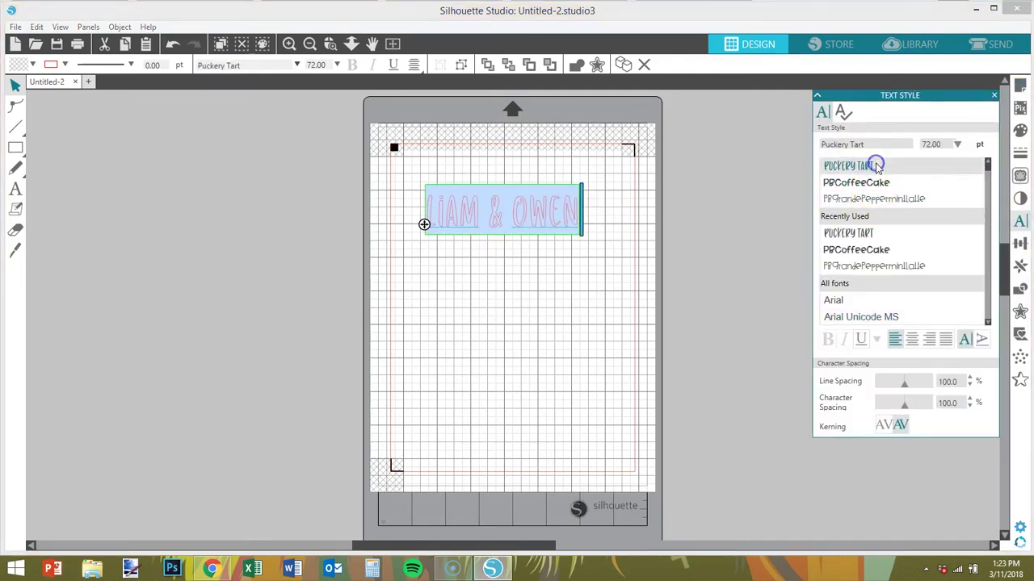
Fill the text with solid black and deselect it.
click(1020, 130)
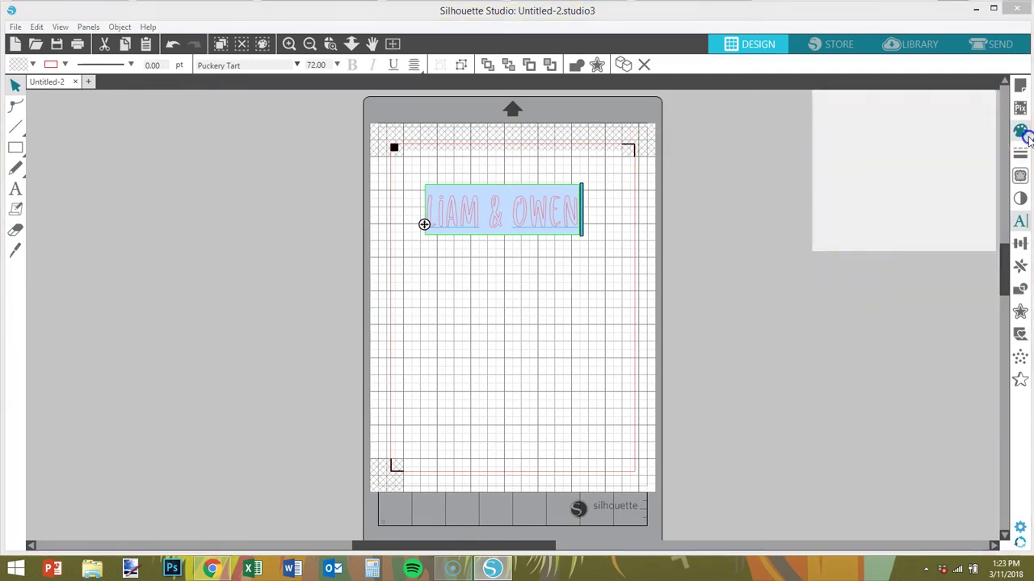
click(862, 117)
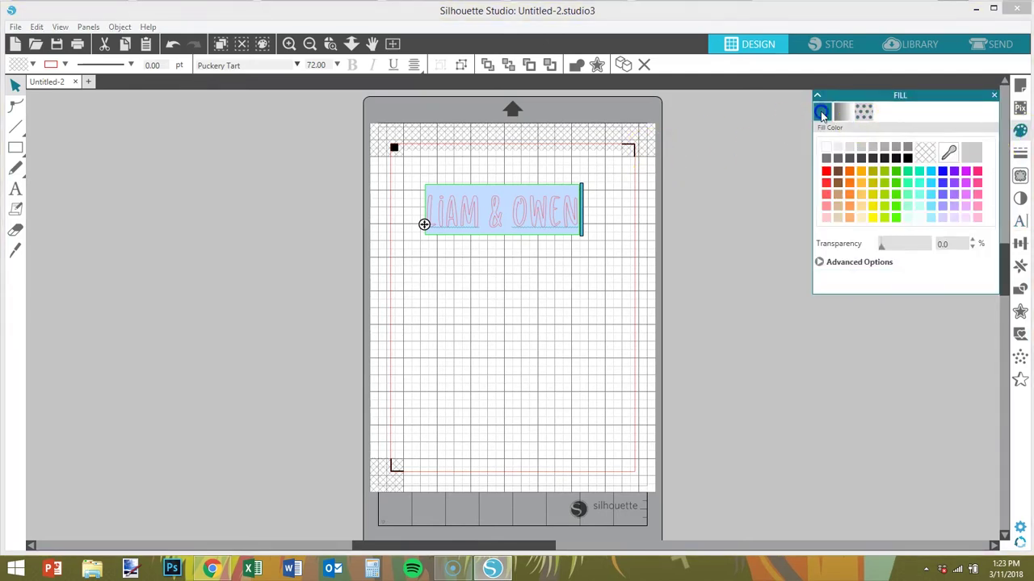
click(906, 157)
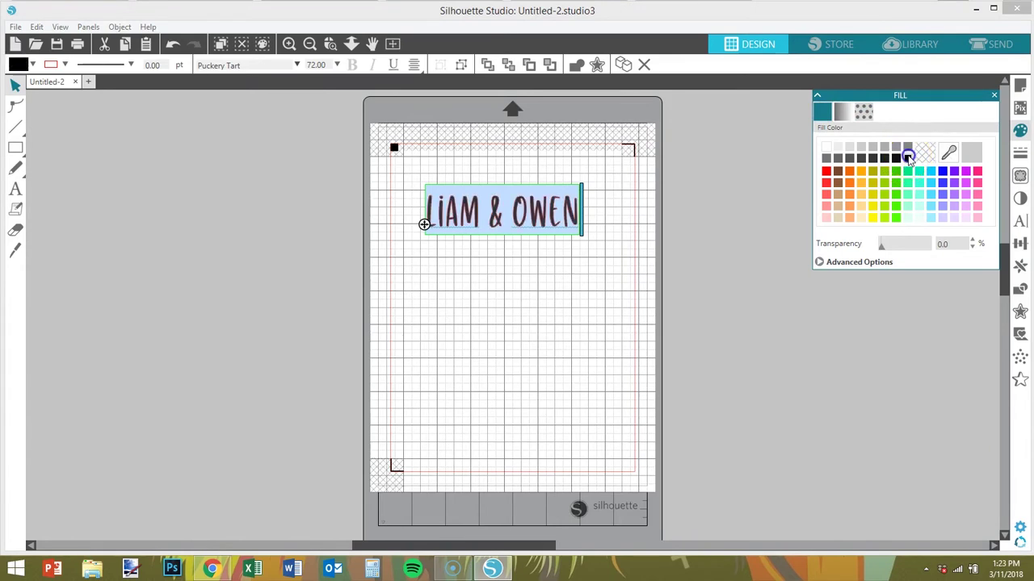
click(442, 270)
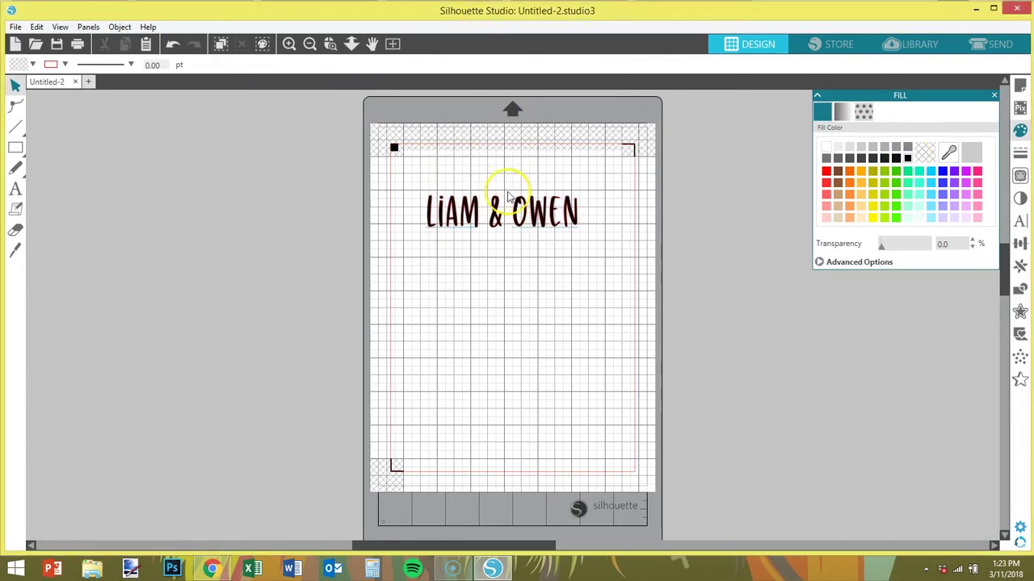
Scale the text down proportionally to about 0.745 in wide and 0.244 in high.
click(563, 199)
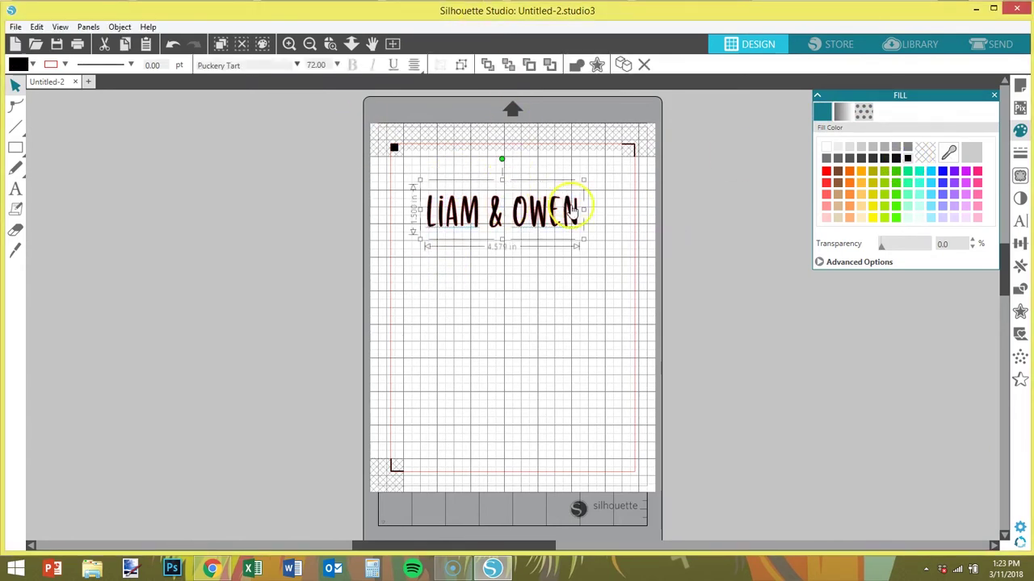
drag(583, 237, 482, 195)
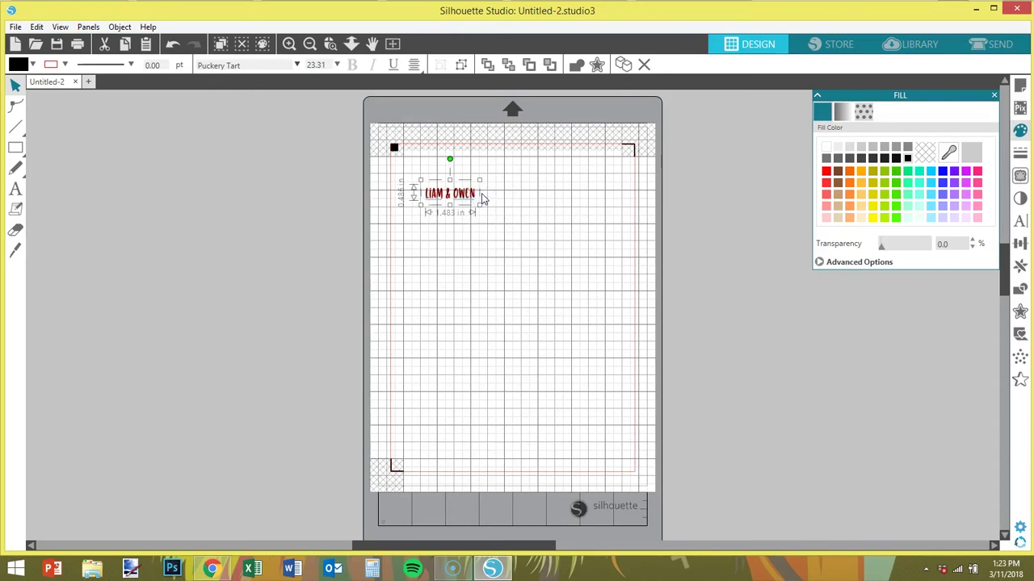
drag(478, 206, 465, 196)
click(383, 411)
scroll(383, 411, up, 5)
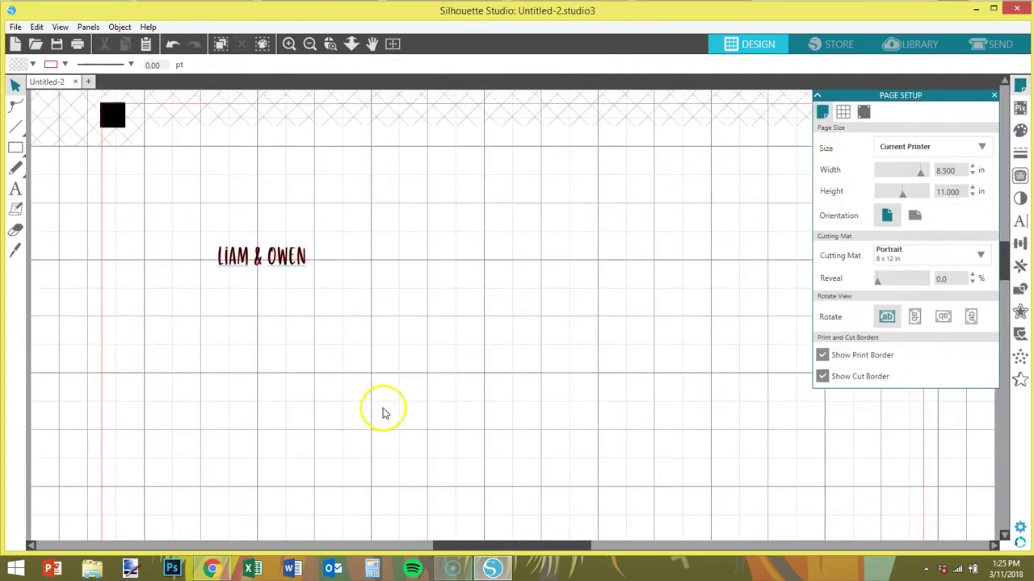
click(267, 283)
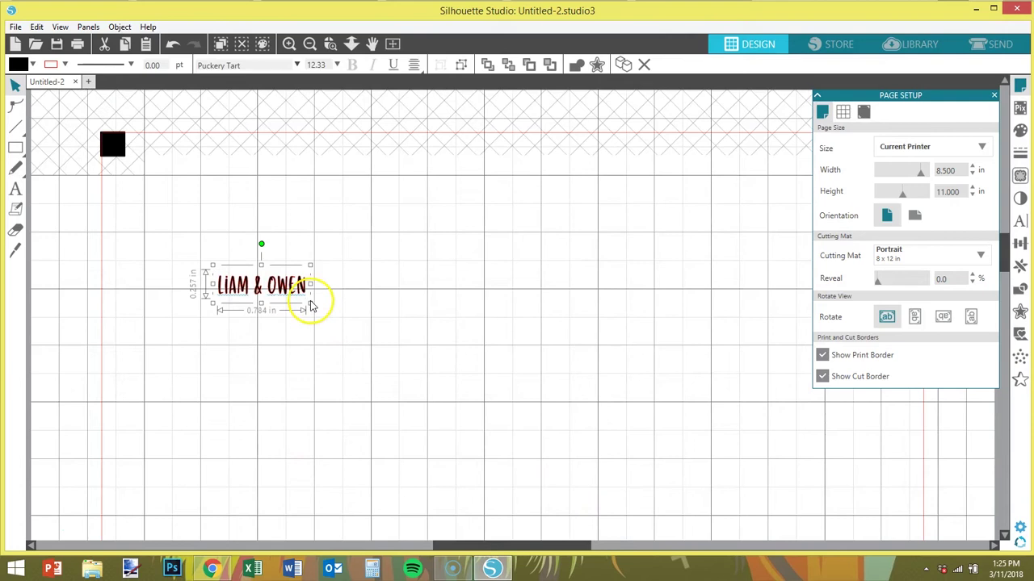
drag(310, 303, 307, 299)
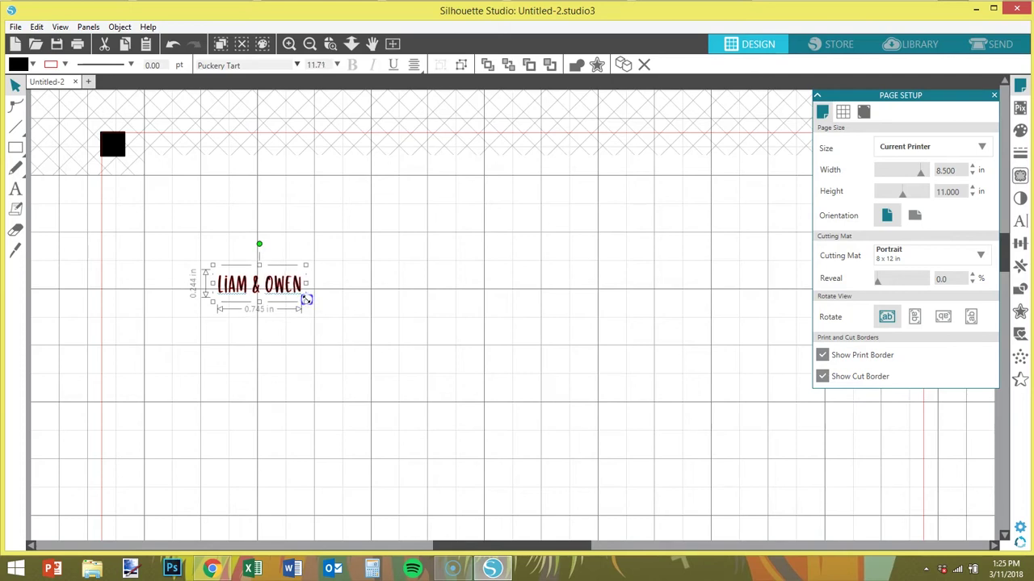
click(450, 332)
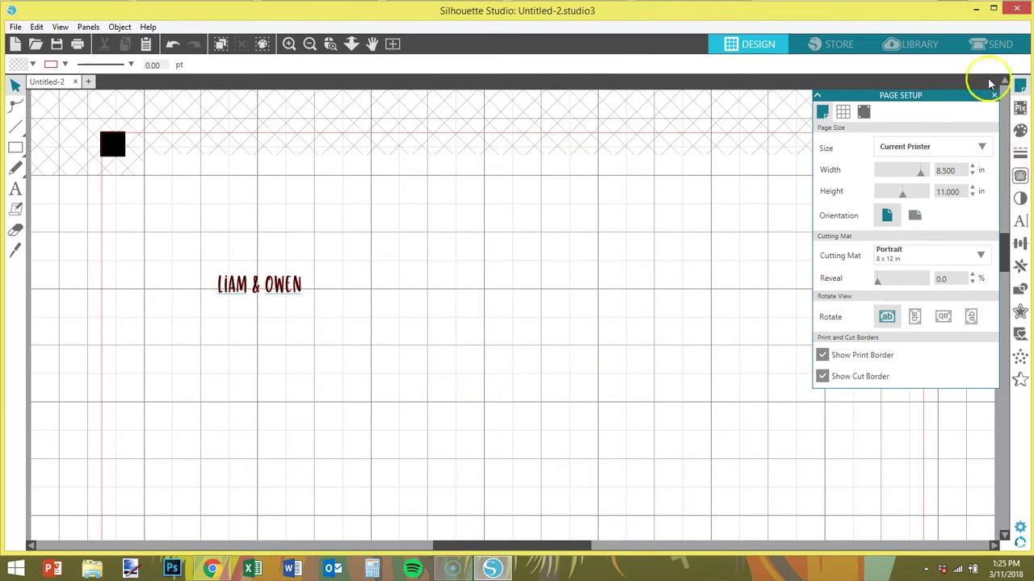
Set the text to No Cut in the cut settings and return to the design view.
click(993, 45)
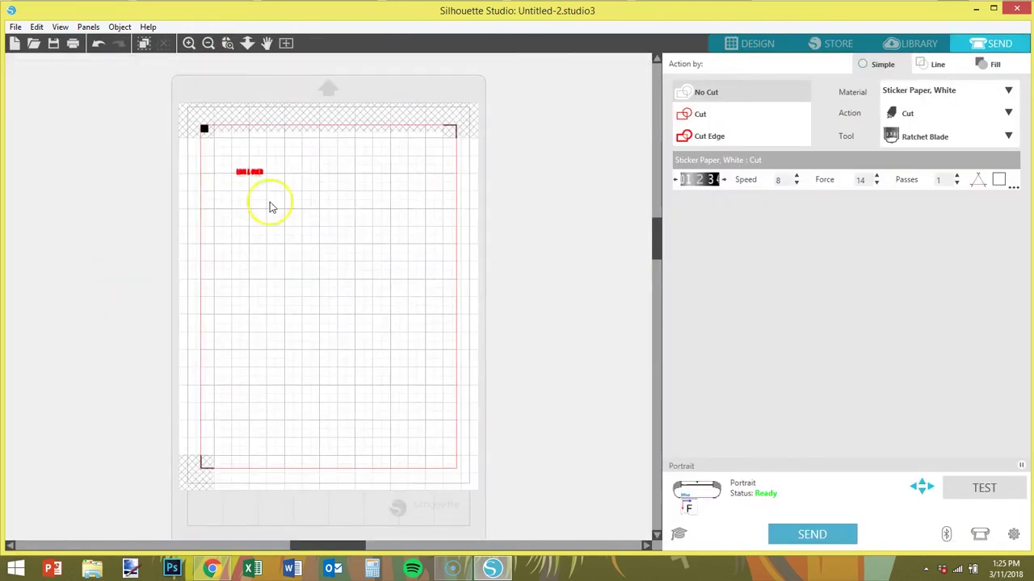
click(250, 172)
click(727, 92)
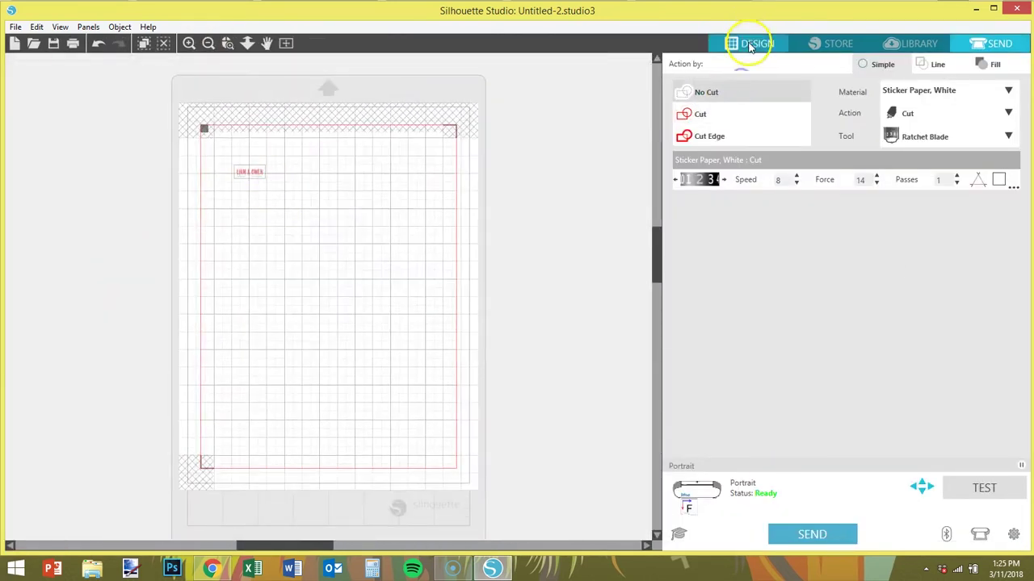
click(751, 45)
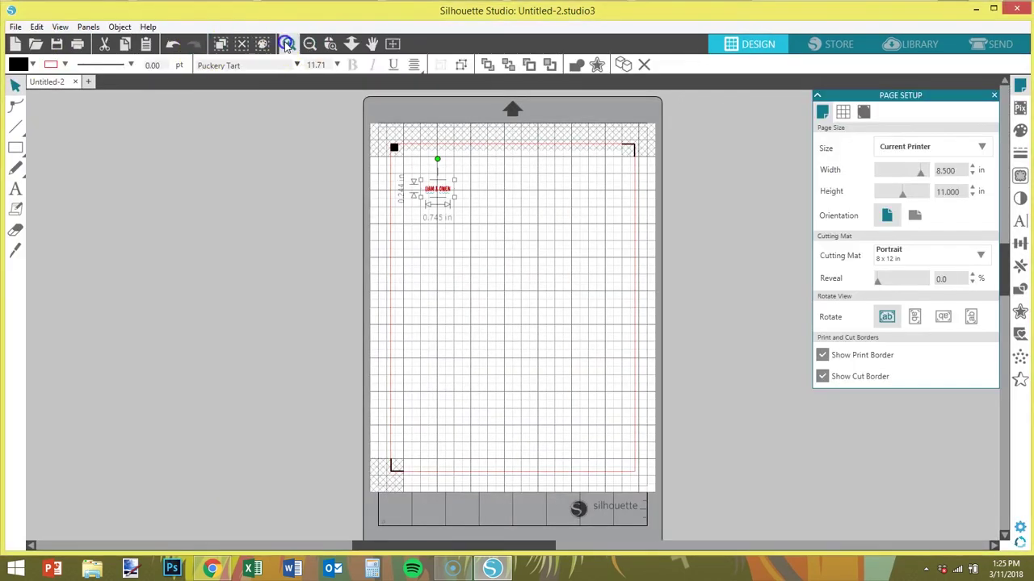
Try a solid-fill trace of an area about 1.774 by 0.988 in around the text, with a 100% threshold.
click(286, 44)
scroll(360, 202, up, 2)
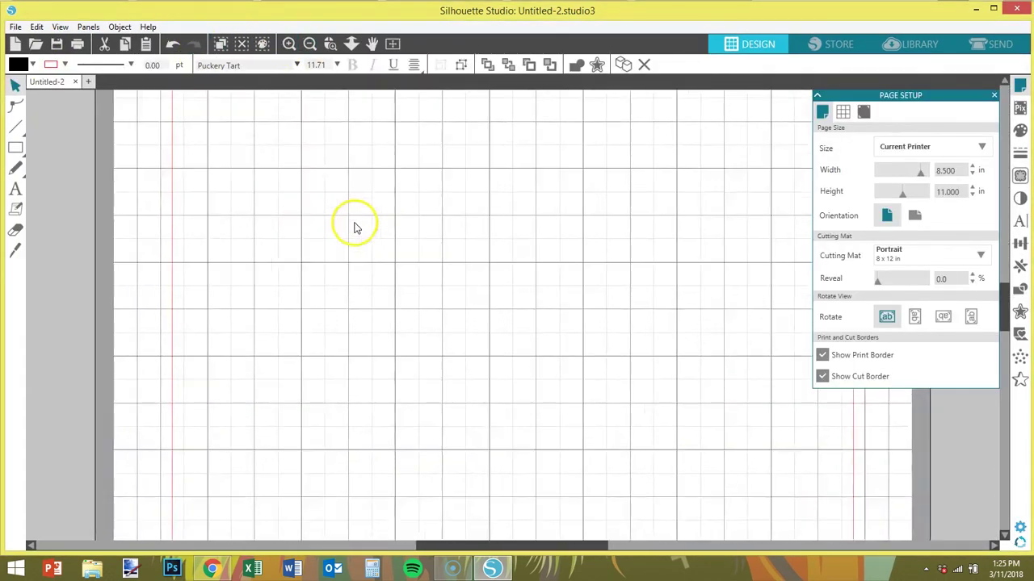
scroll(353, 224, down, 2)
click(653, 146)
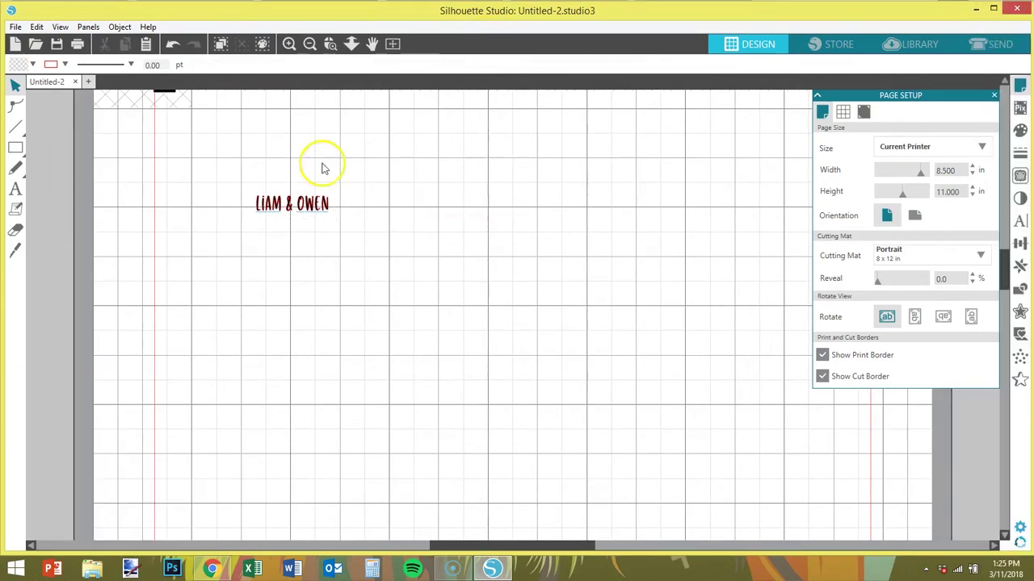
click(1019, 176)
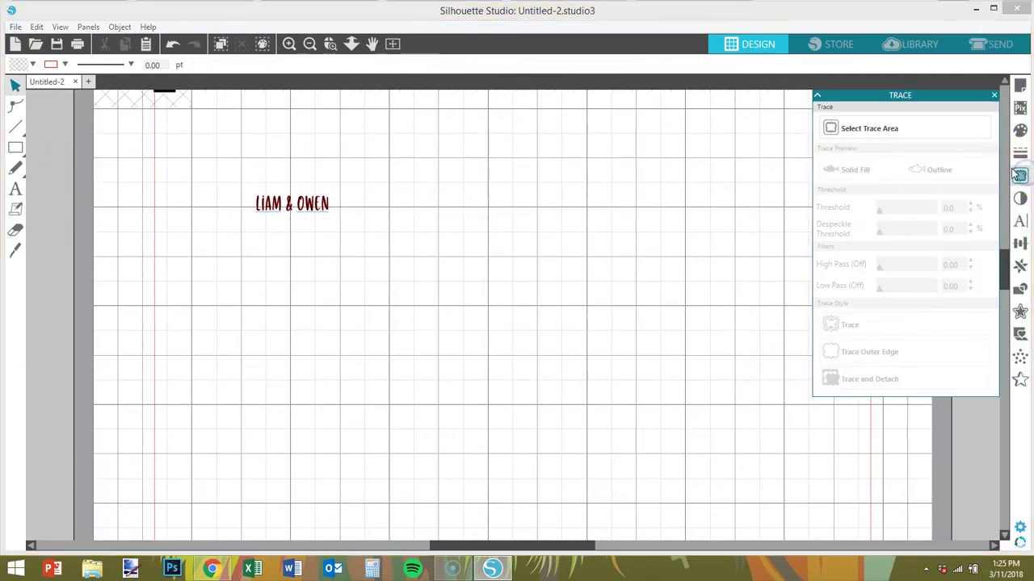
click(834, 126)
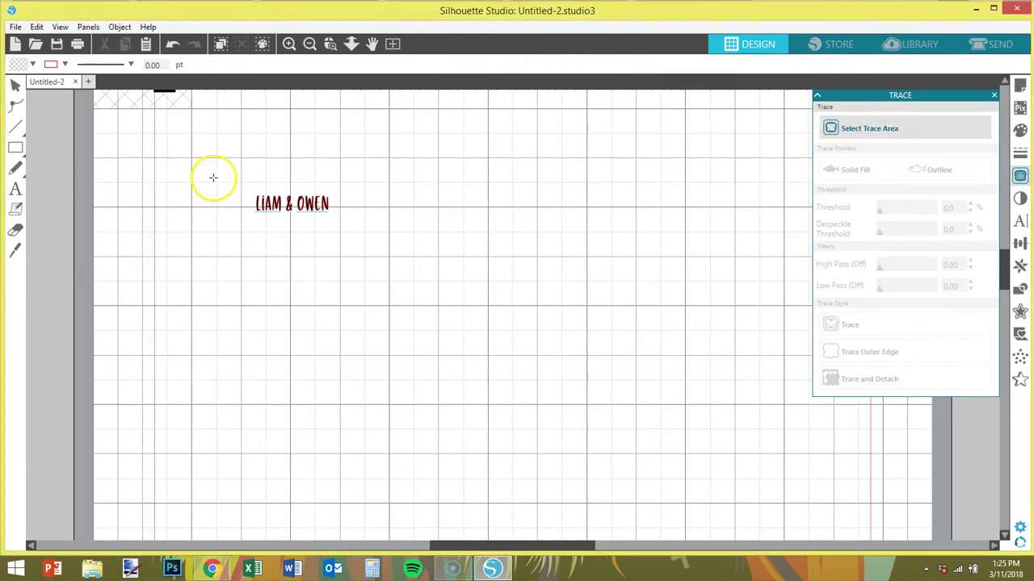
drag(213, 177, 389, 276)
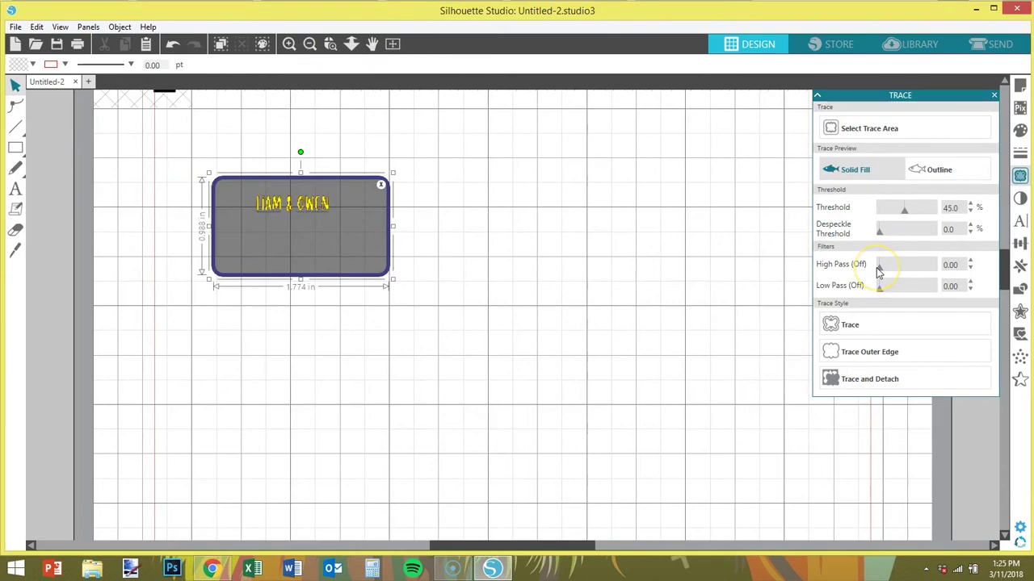
drag(907, 214, 1022, 219)
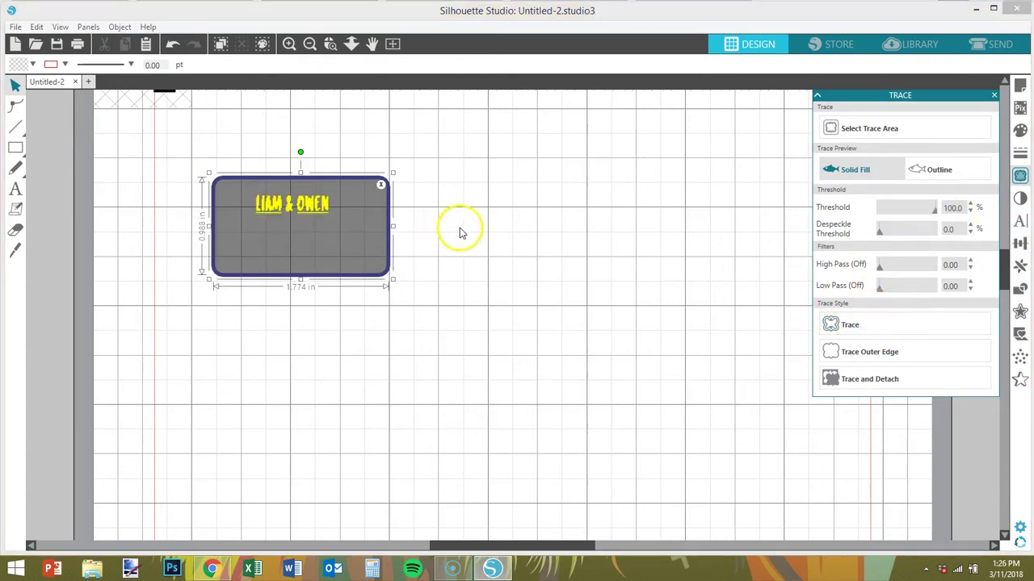
click(380, 185)
Replace the second name in the text with its capitalized spelling suggestion.
double_click(331, 204)
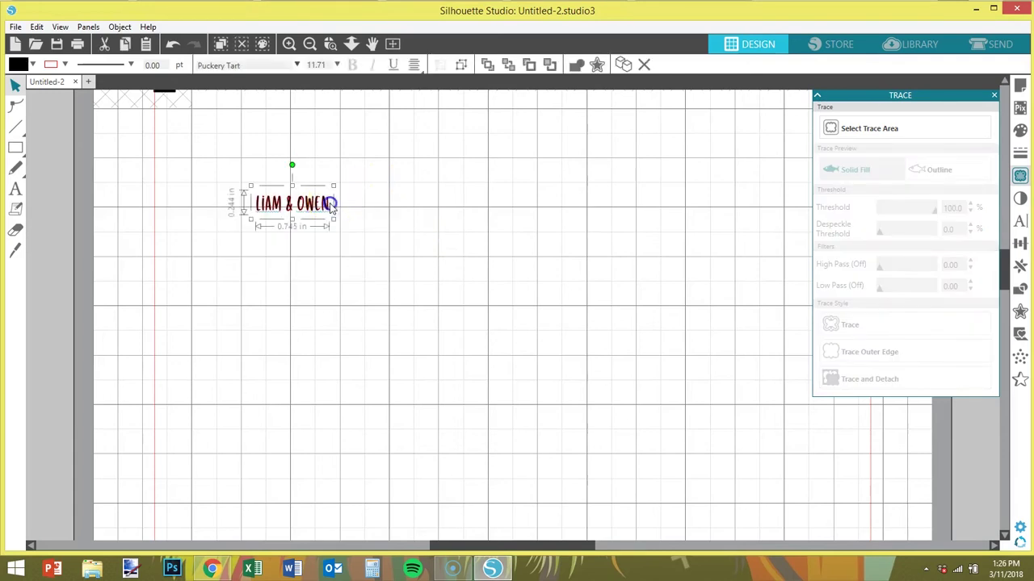
click(318, 213)
right_click(319, 212)
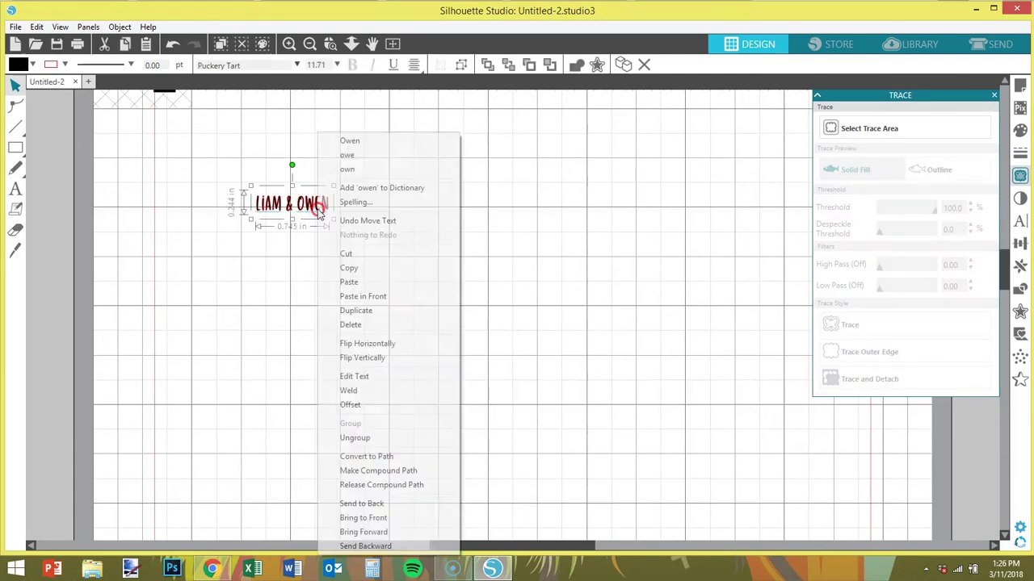
click(317, 212)
double_click(327, 203)
right_click(317, 208)
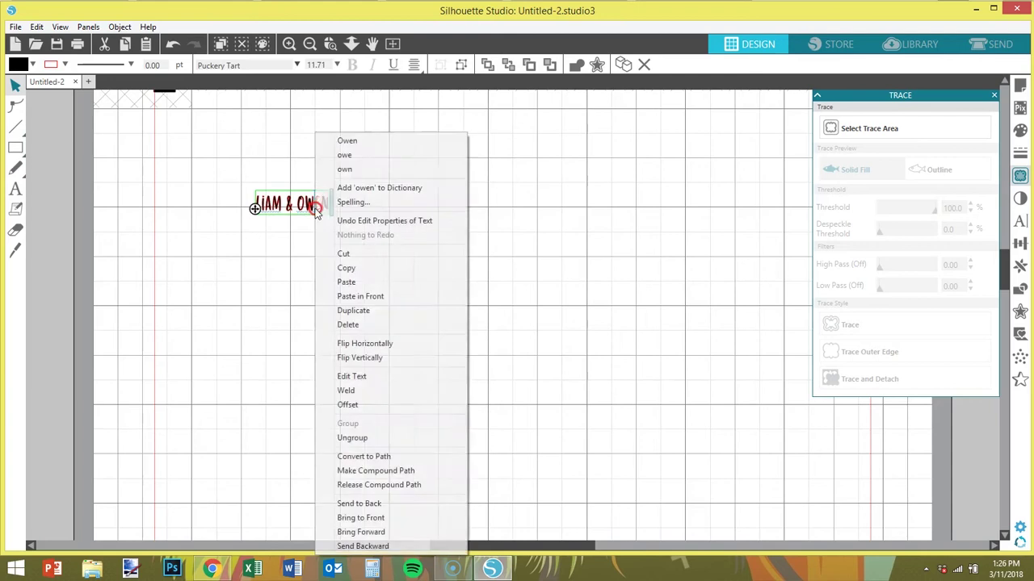
click(347, 141)
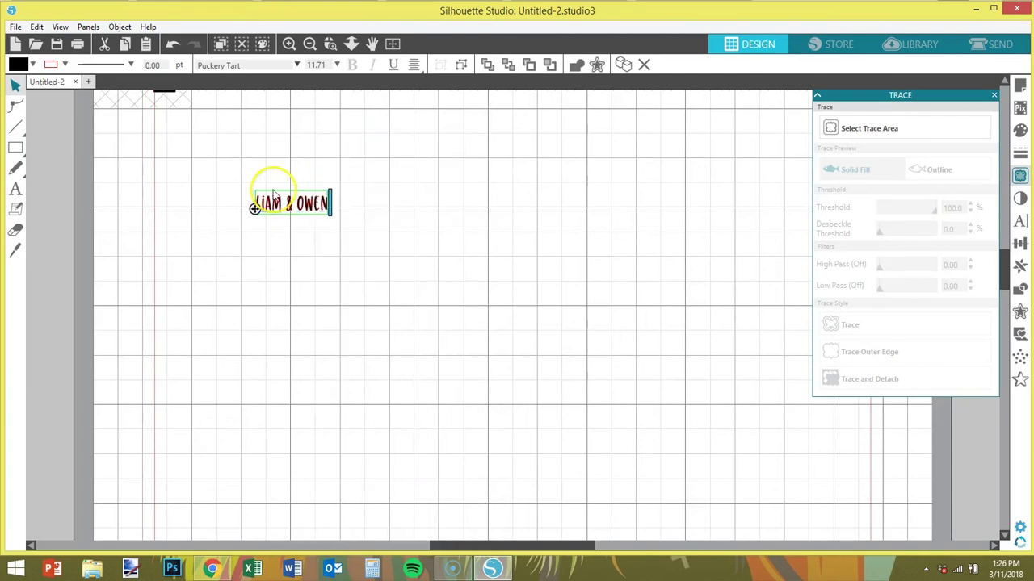
Add the first name in the text to the spelling dictionary and finish editing the text.
right_click(290, 200)
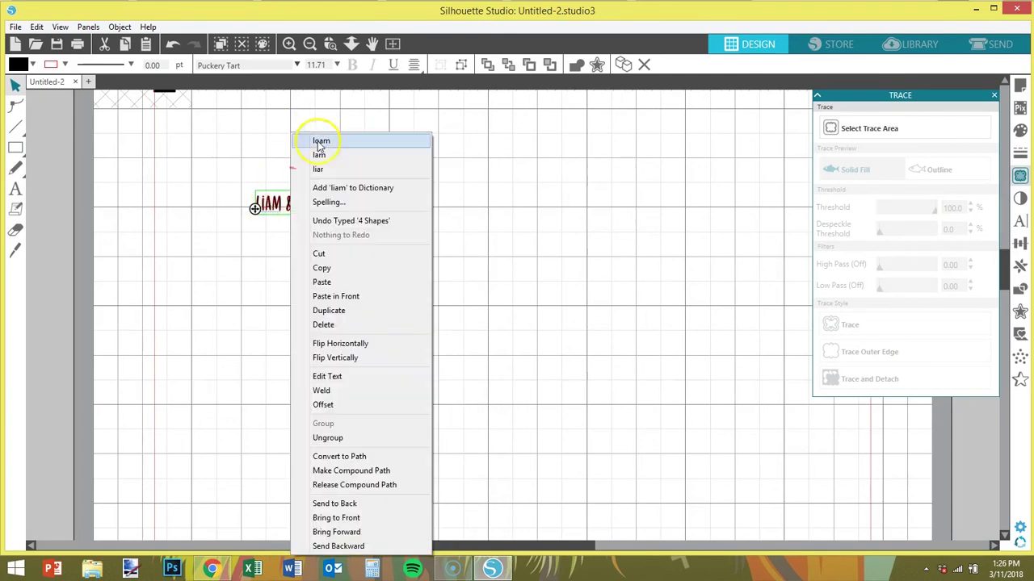
click(395, 189)
click(509, 194)
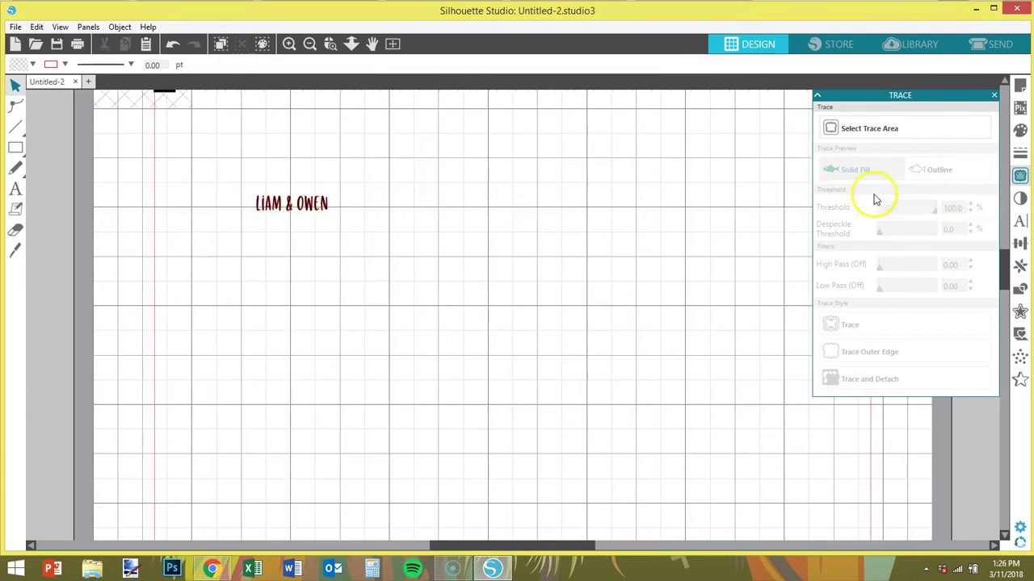
Trace the outer edge of the name text at 100% threshold within an area about 1.676 by 0.857 in, and move the outline below the text.
click(964, 128)
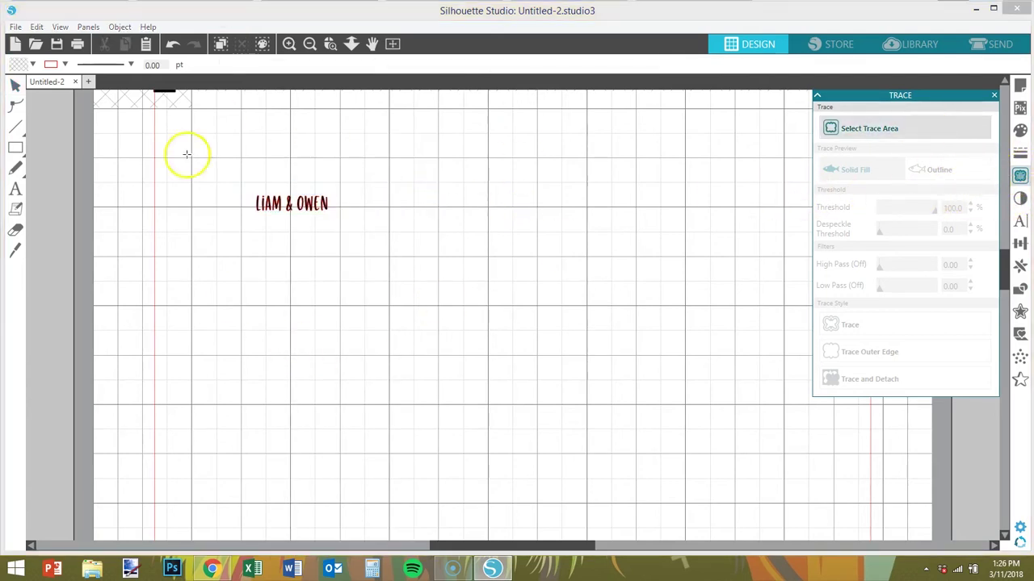
drag(222, 182, 389, 265)
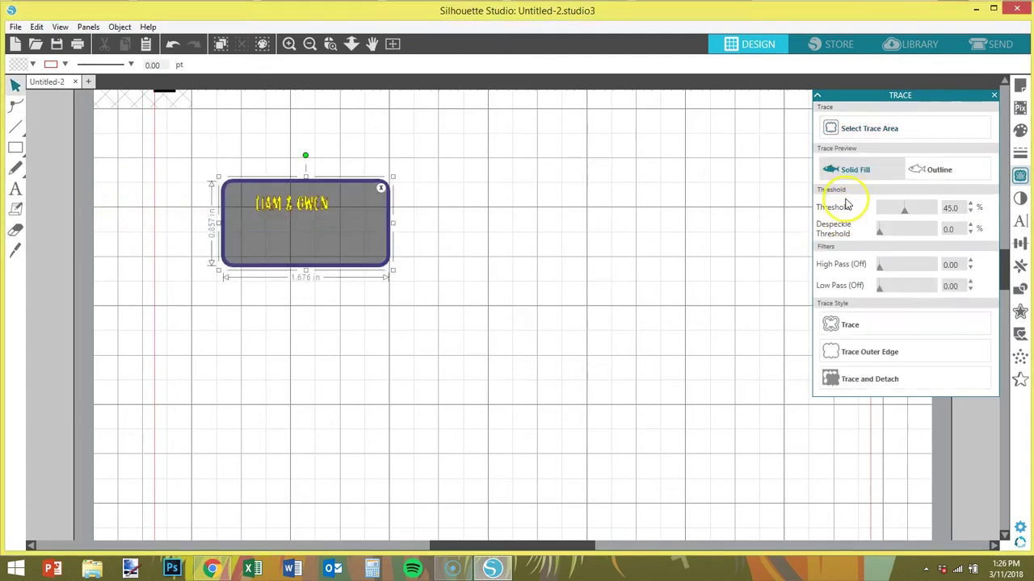
drag(903, 211, 971, 214)
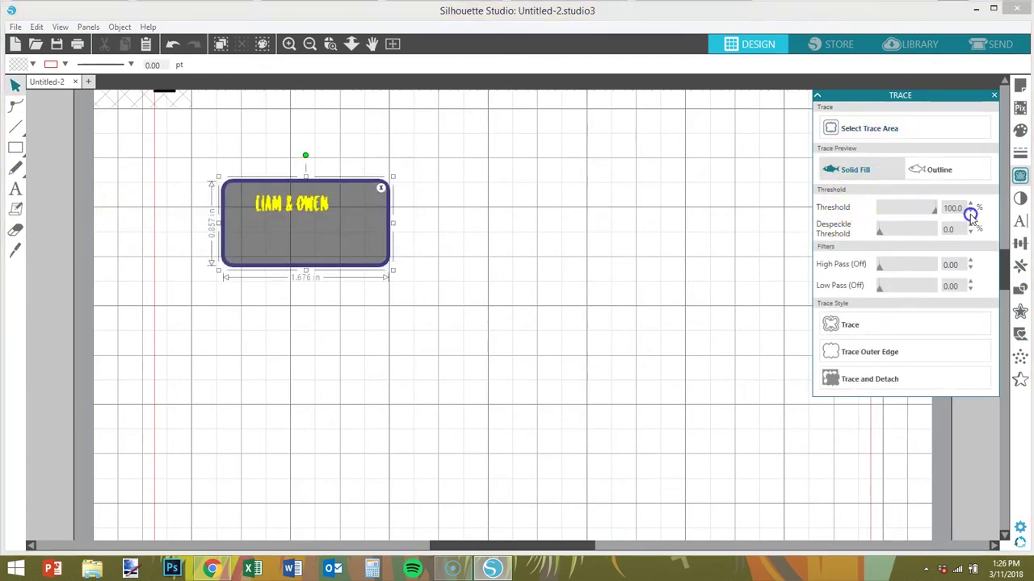
click(870, 351)
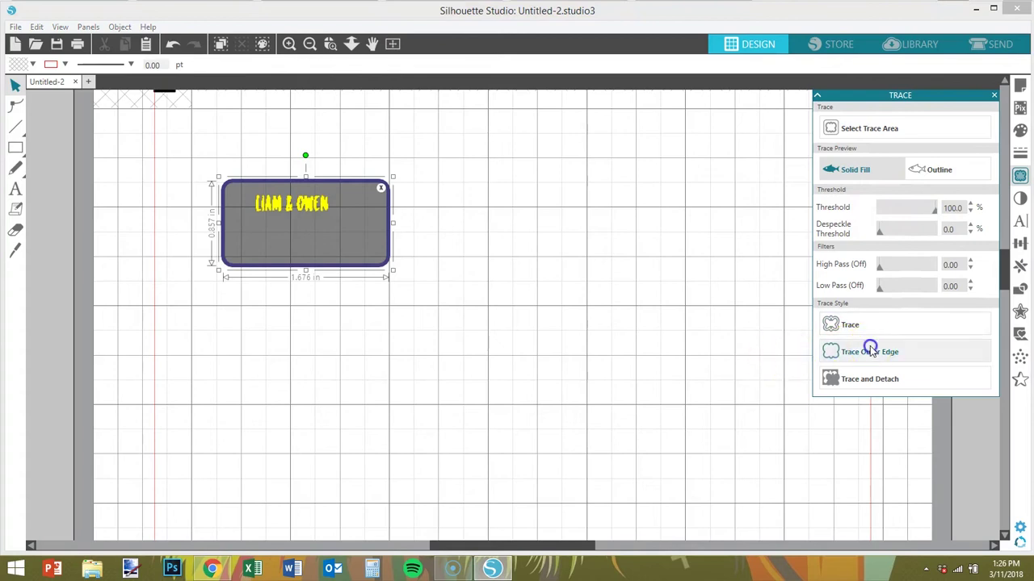
click(845, 331)
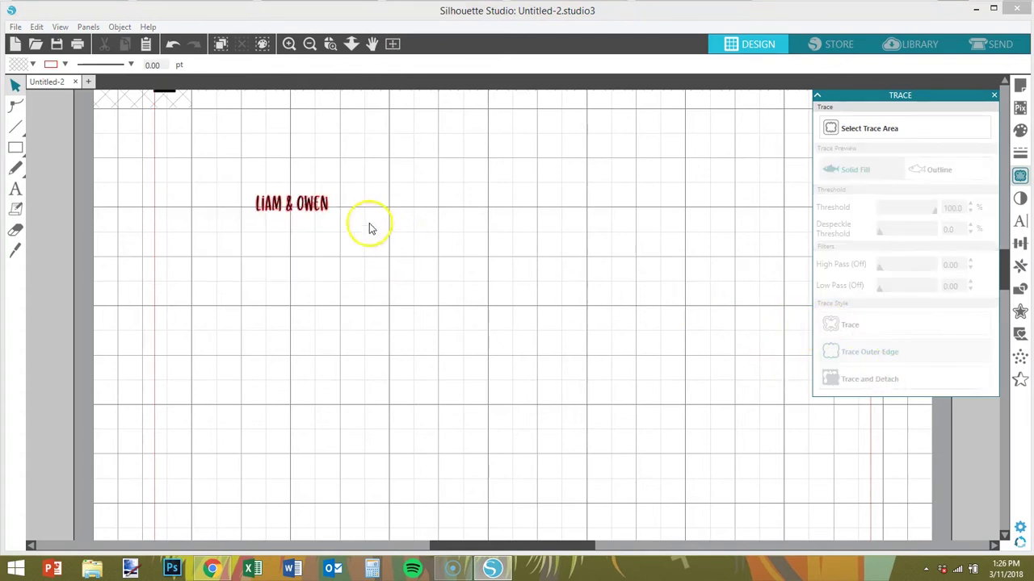
drag(323, 217, 344, 264)
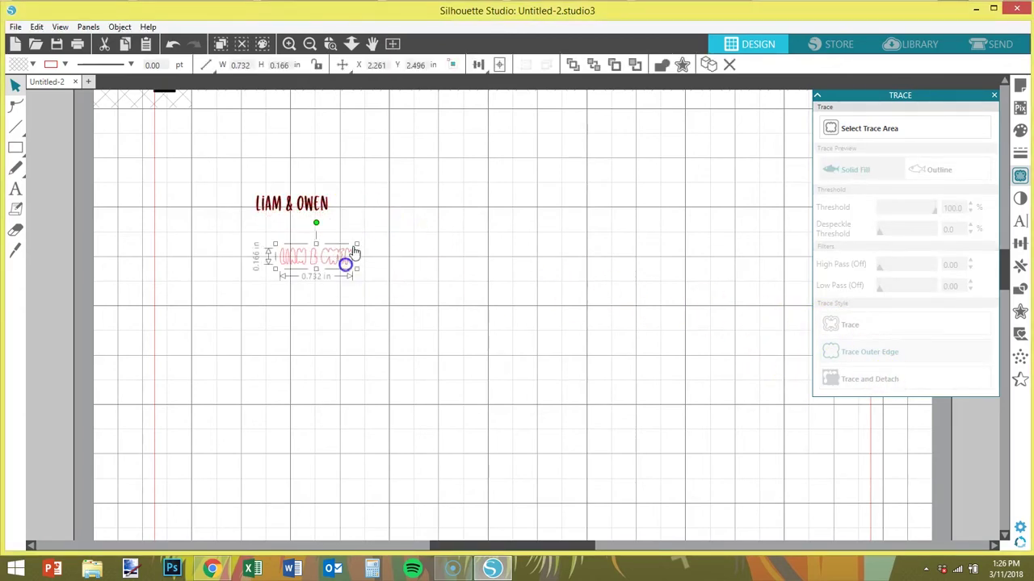
Offset the traced name outline by 0.030 in.
click(683, 64)
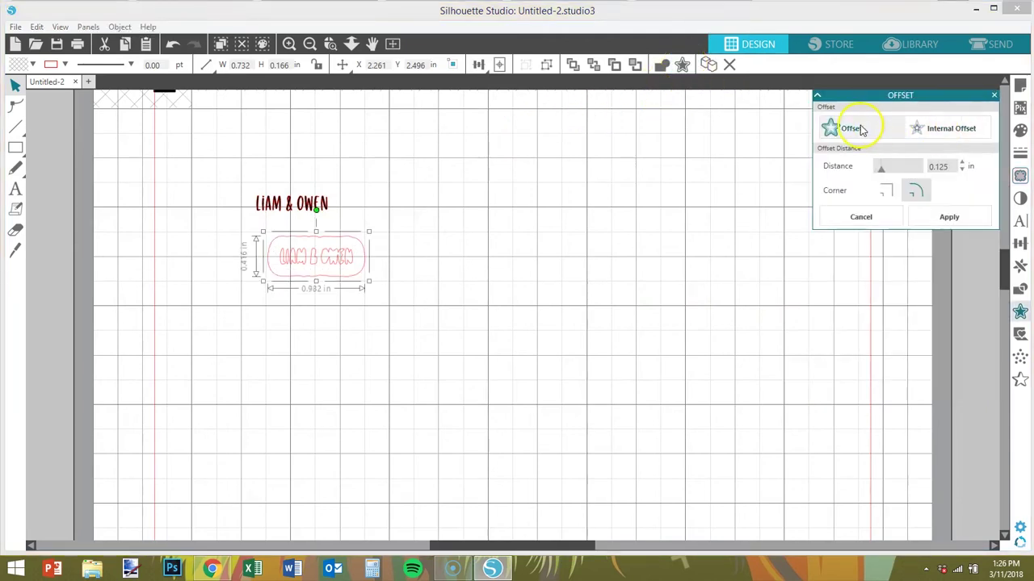
click(944, 167)
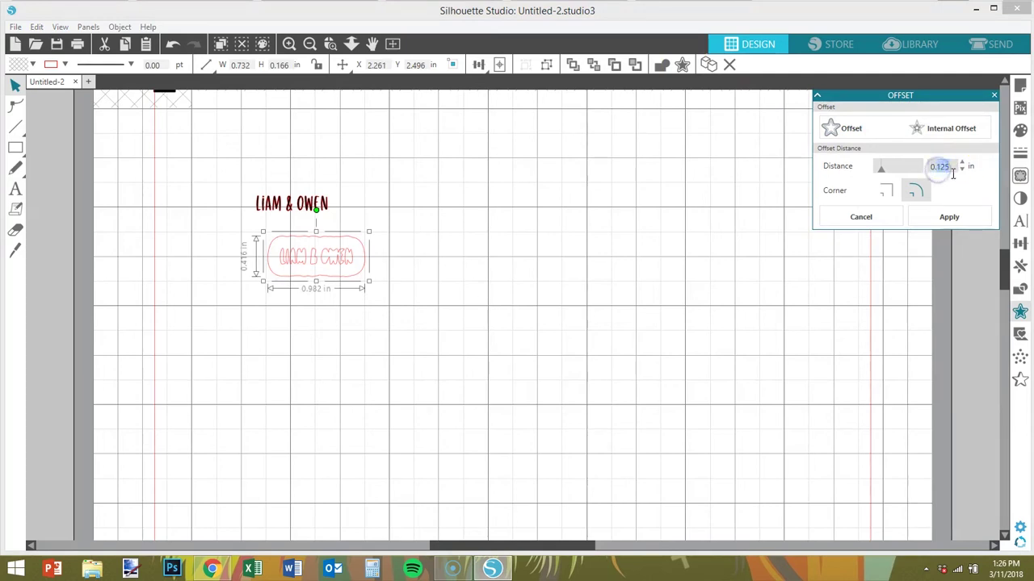
text(0.20)
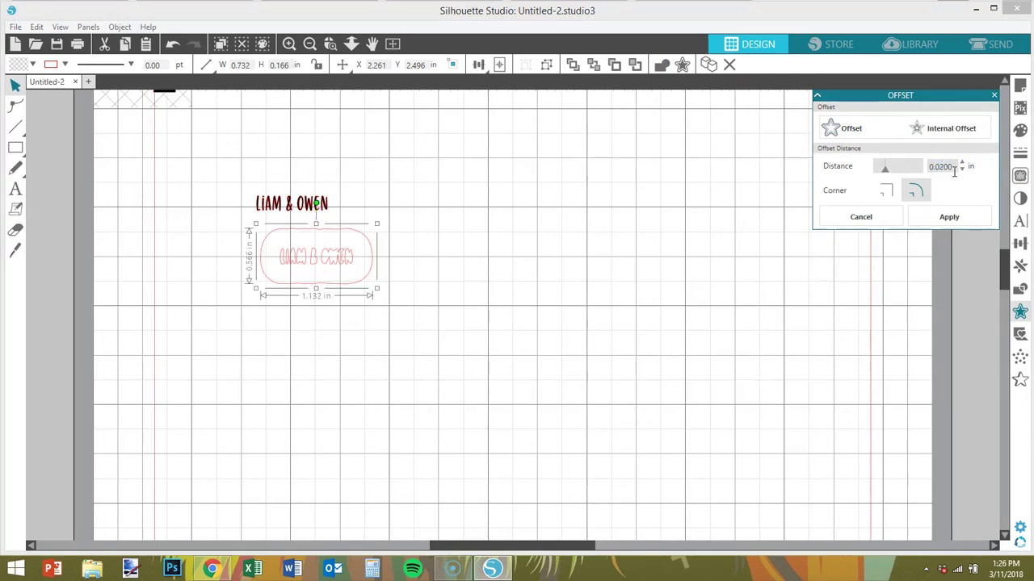
key(Return)
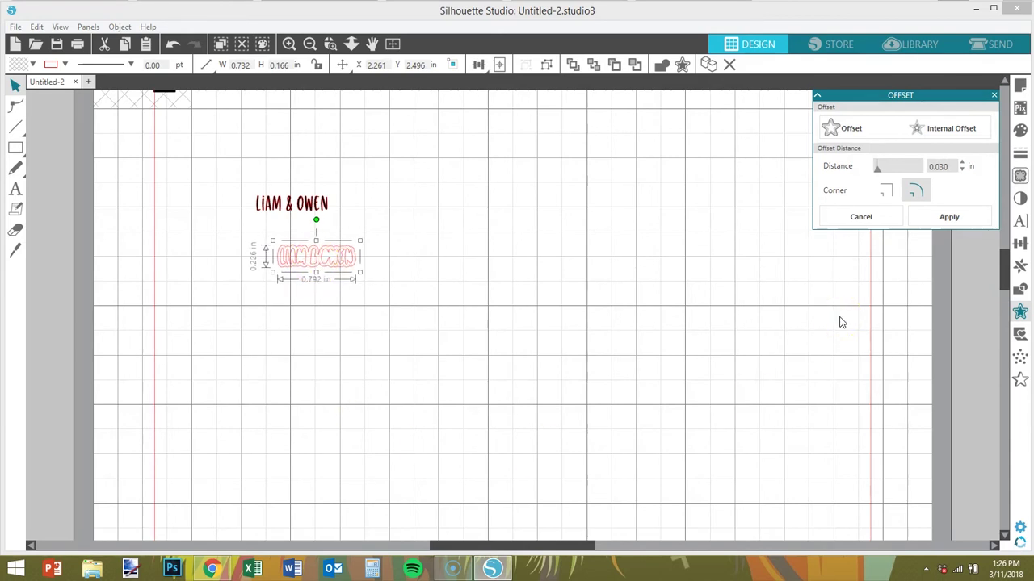
click(949, 217)
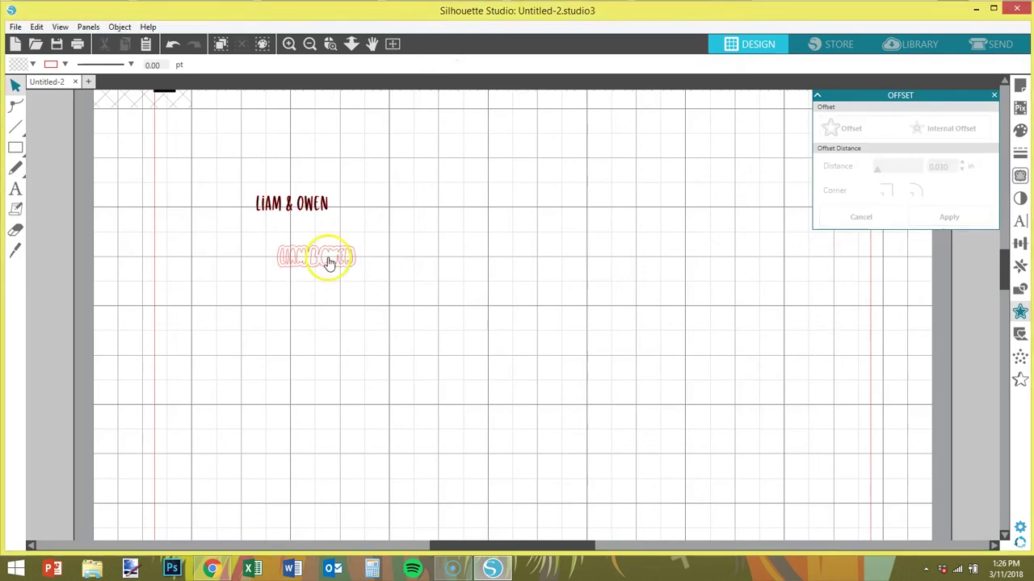
Separate and delete the inner name trace, and position the offset outline around the name text.
drag(330, 261, 396, 336)
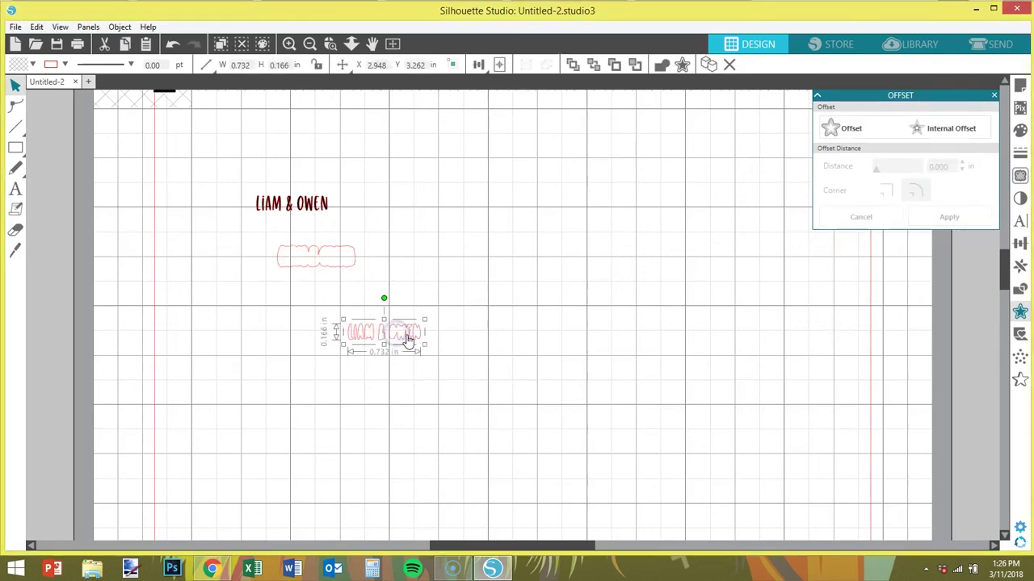
key(Delete)
click(358, 259)
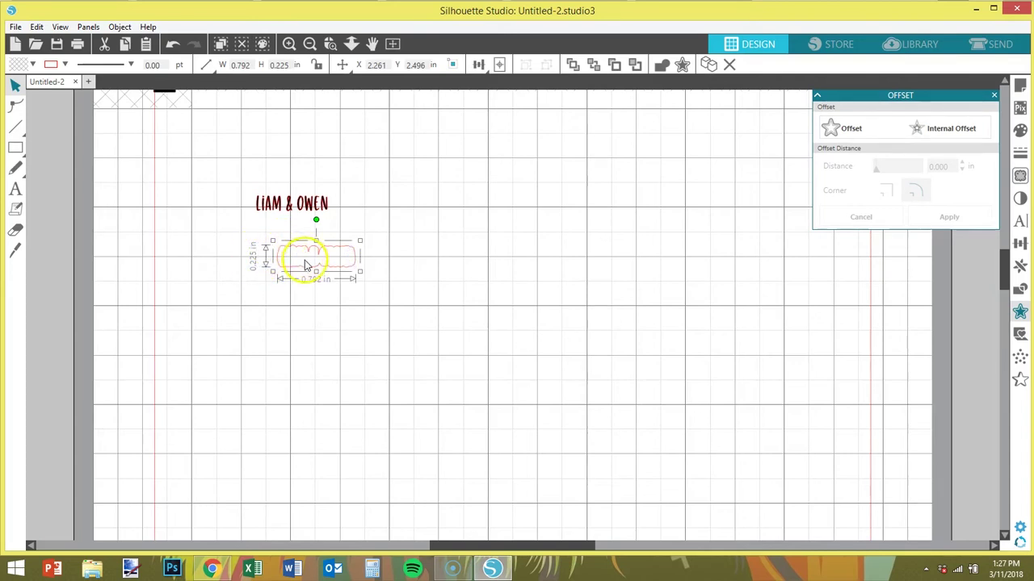
drag(329, 275, 302, 218)
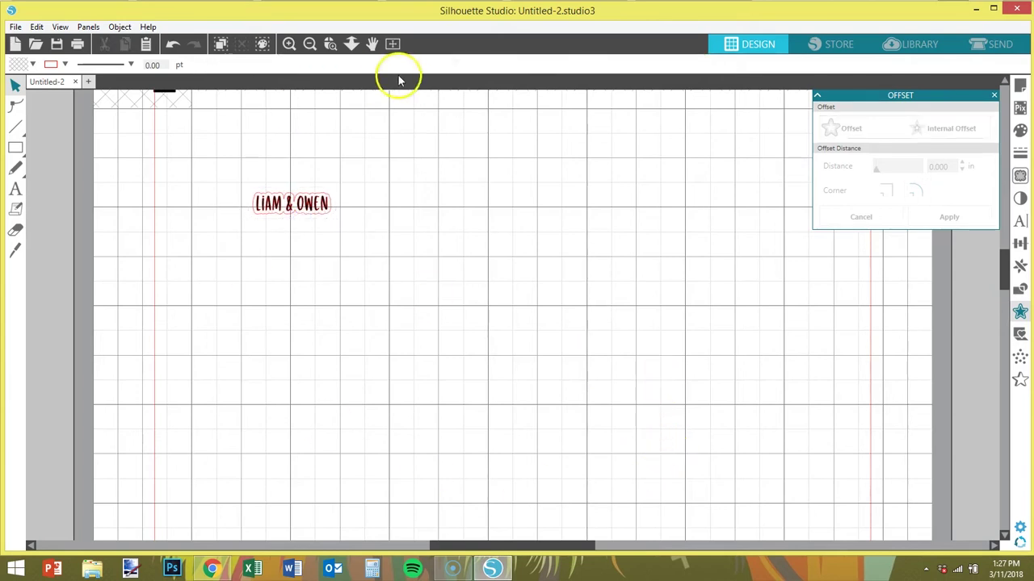
Check the sticker's cut lines in the send view and return to the design view.
click(989, 45)
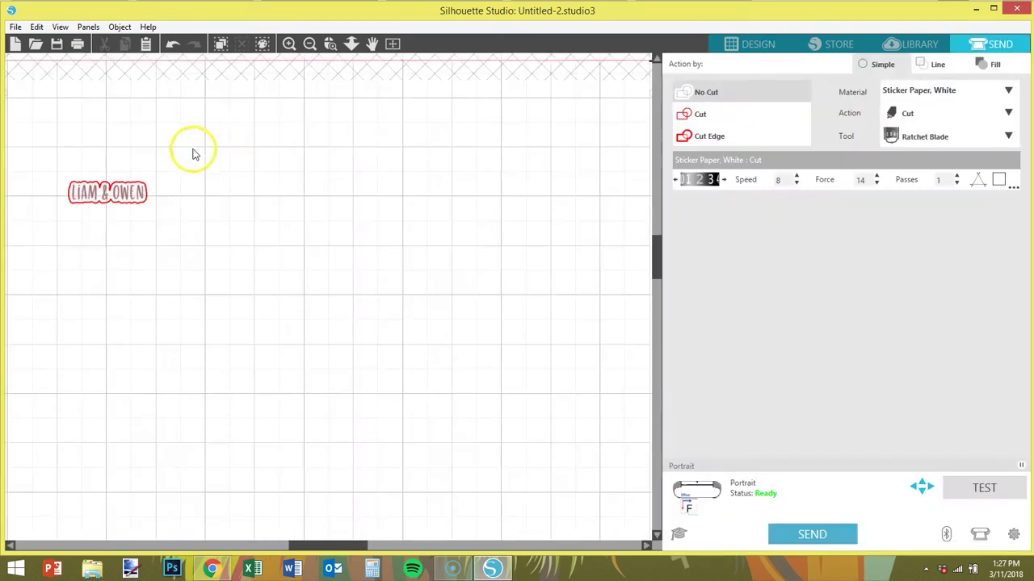
click(739, 44)
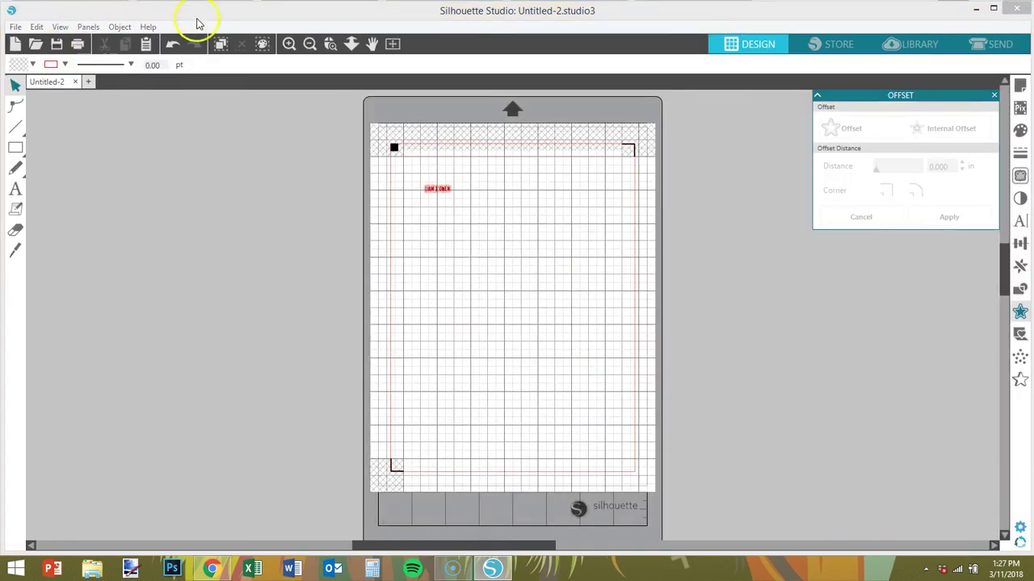
click(288, 44)
scroll(384, 321, up, 4)
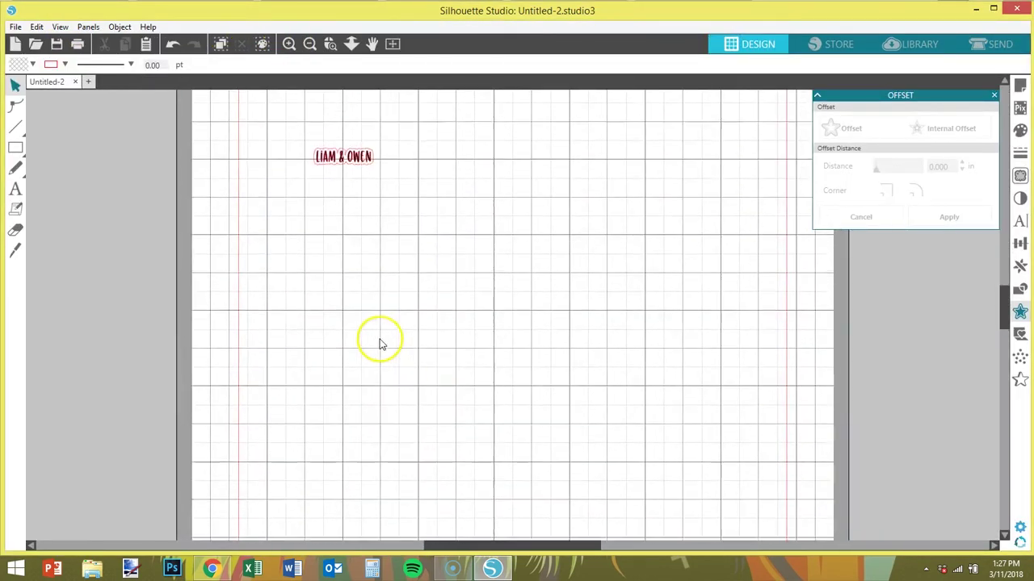
click(288, 44)
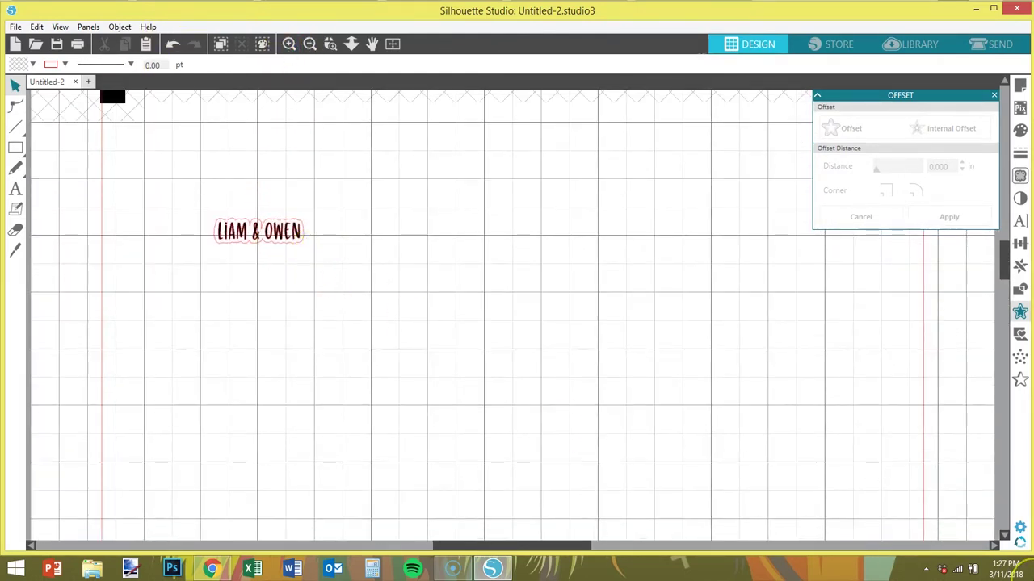
mouse_move(1032, 580)
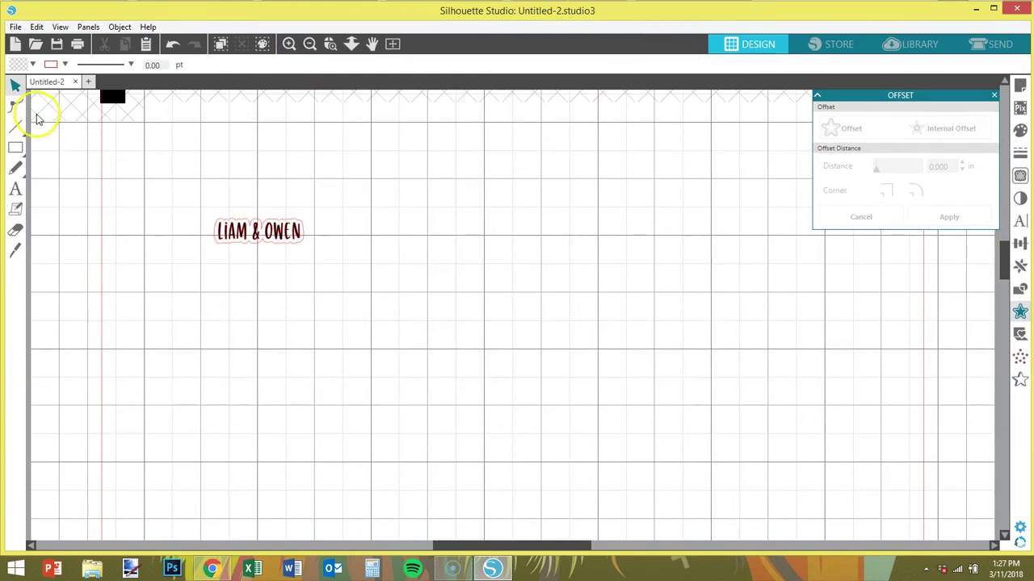
Duplicate the name text and place the copy below the original sticker.
click(242, 233)
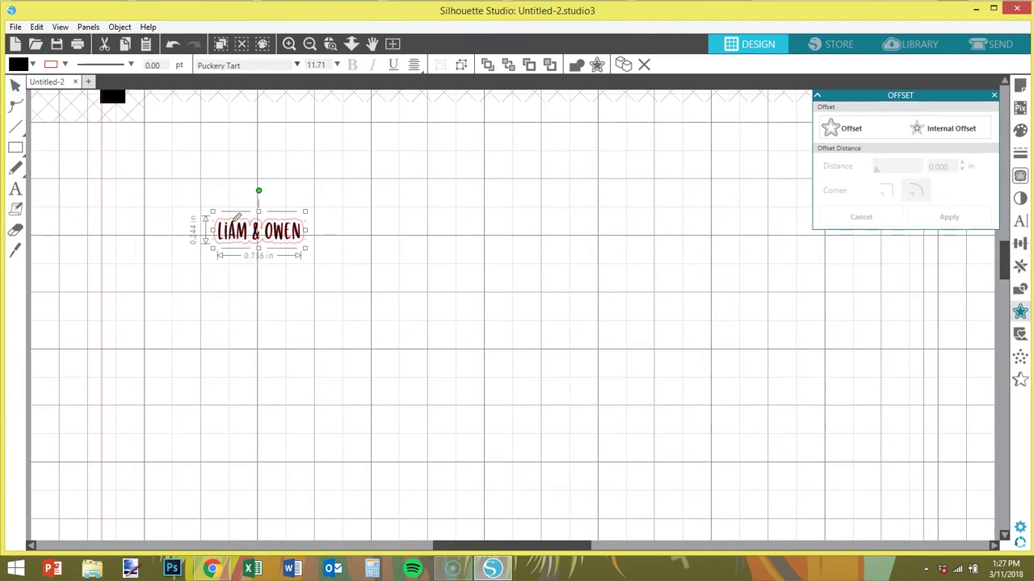
key(ctrl+d)
drag(278, 257, 274, 319)
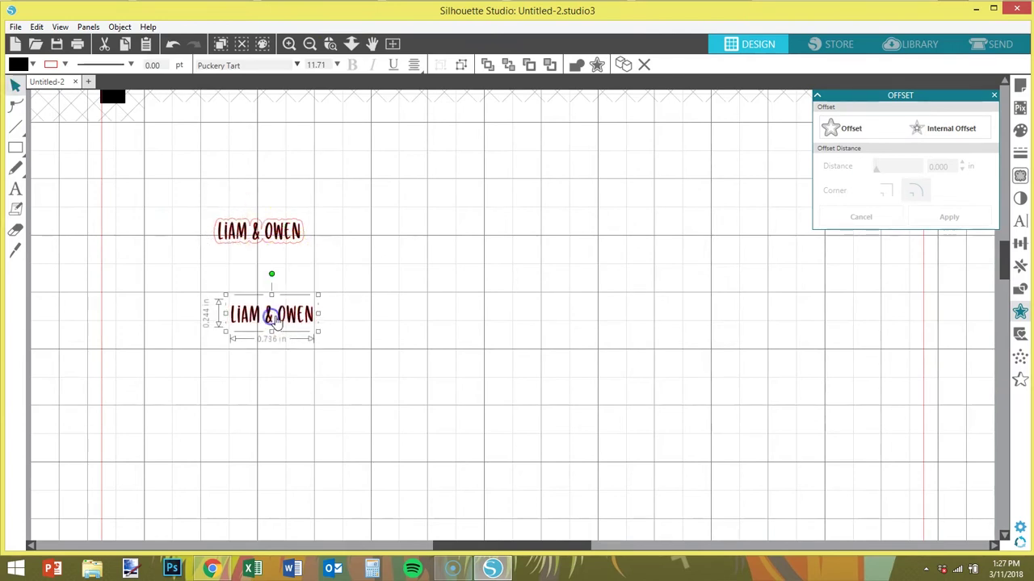
Replace the wording of the duplicated text with TODAY.
double_click(312, 313)
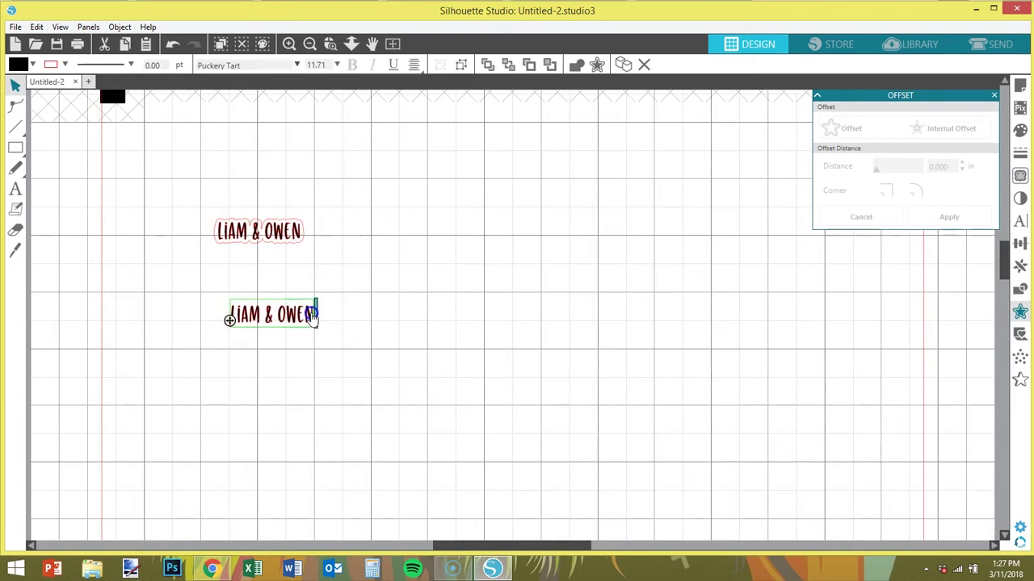
drag(313, 314, 174, 315)
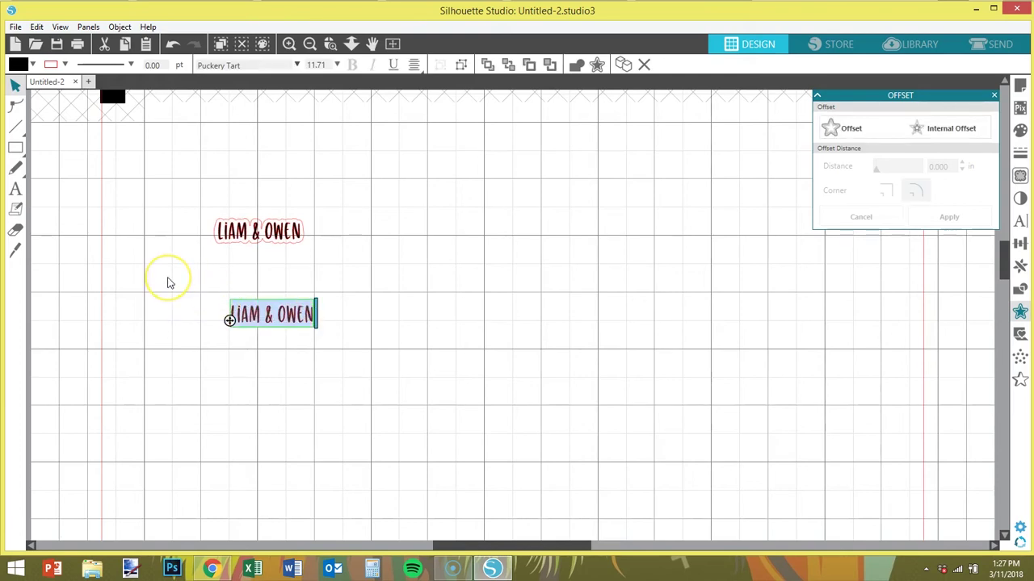
text(TOD)
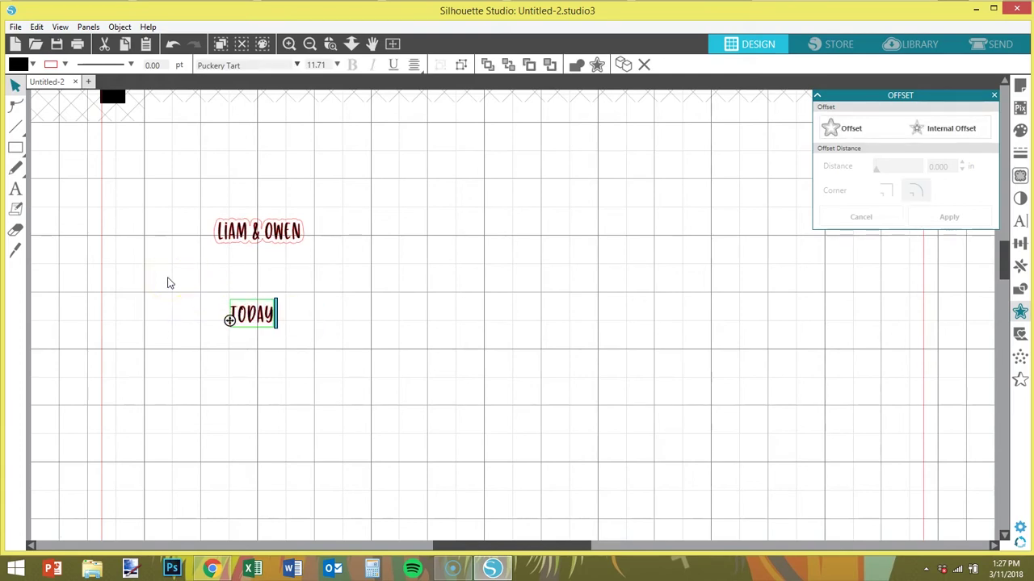
text(AY)
click(538, 281)
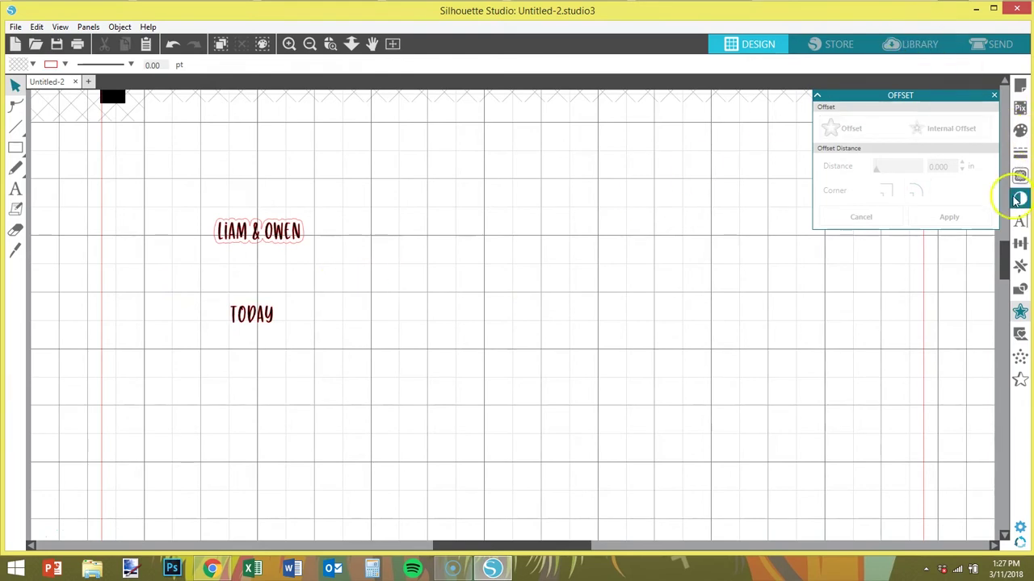
Trace the outer edge of TODAY at 100% threshold within an area about 1.088 by 0.712 in, and move the outline away from the word.
click(1019, 178)
click(908, 131)
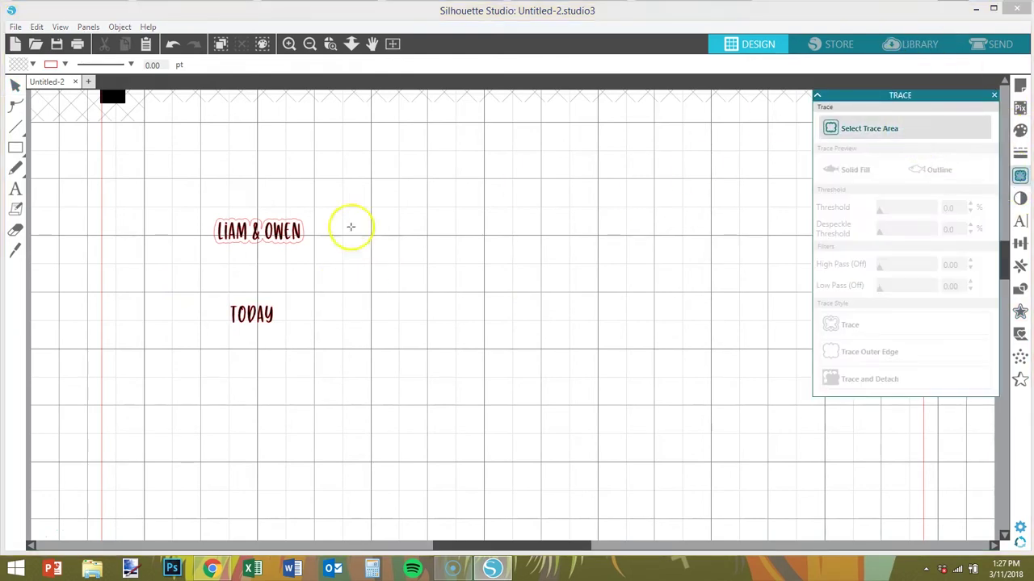
click(202, 287)
drag(335, 367, 337, 370)
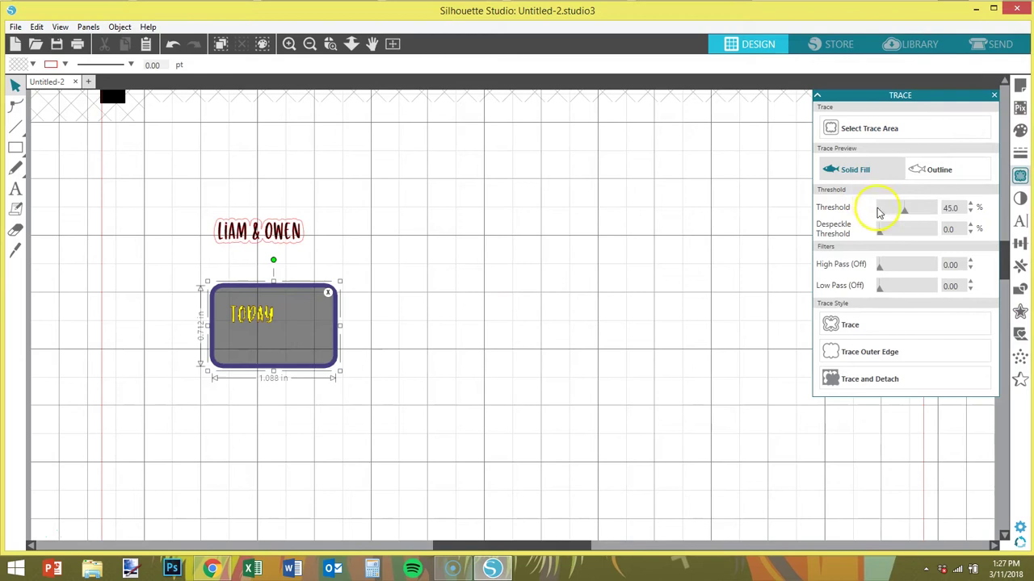
click(909, 214)
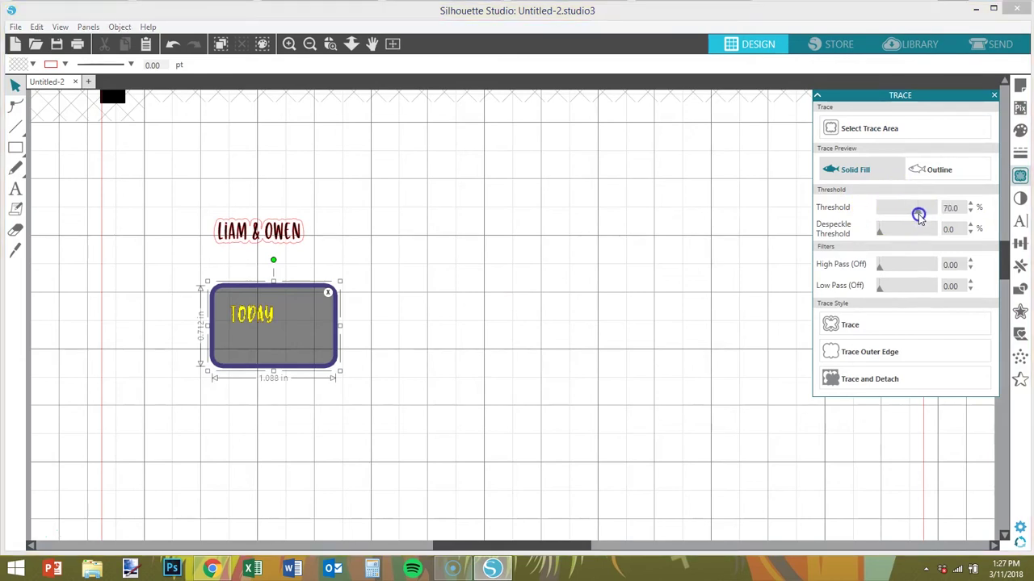
drag(934, 218, 939, 212)
click(851, 325)
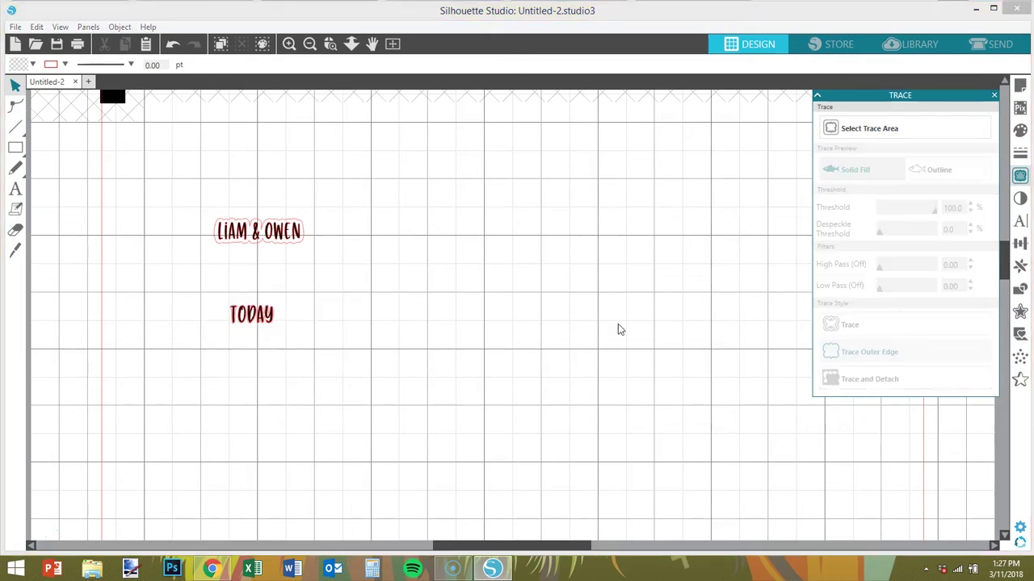
mouse_move(264, 325)
mouse_down()
mouse_move(307, 358)
mouse_move(351, 355)
mouse_up()
Offset the TODAY outline by 0.030 in and position the offset around the TODAY text.
click(682, 64)
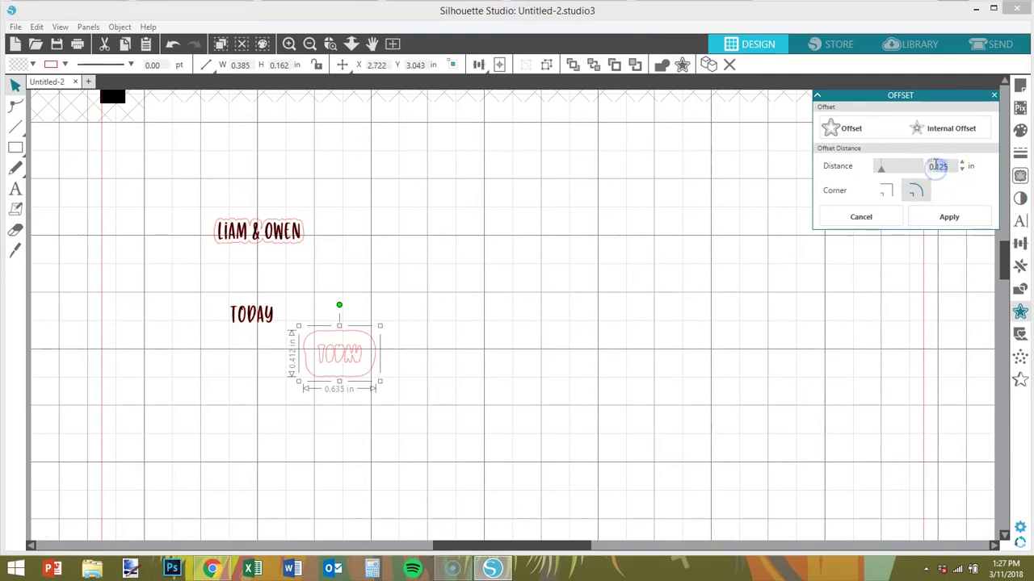
key(Return)
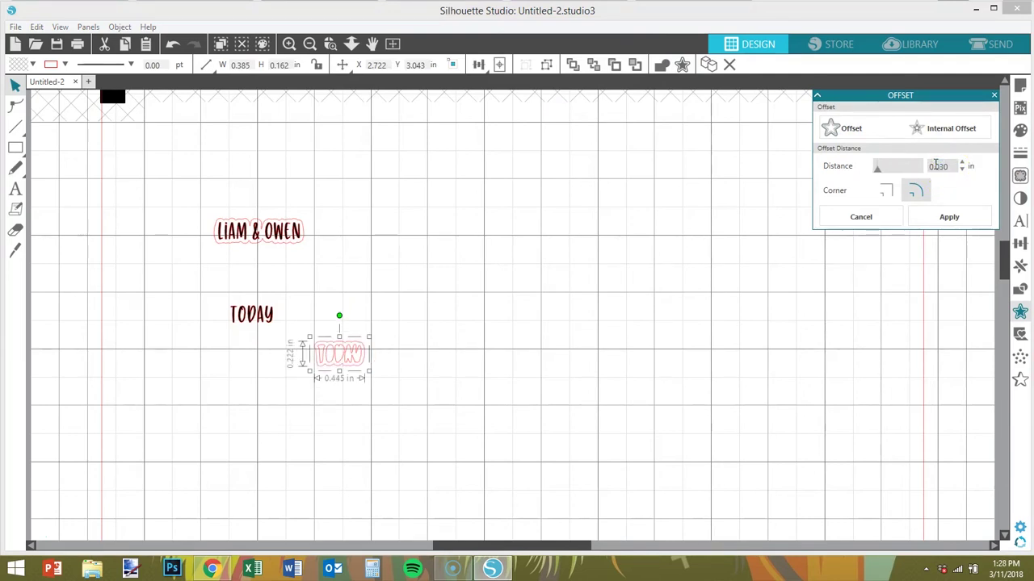
drag(343, 371, 253, 333)
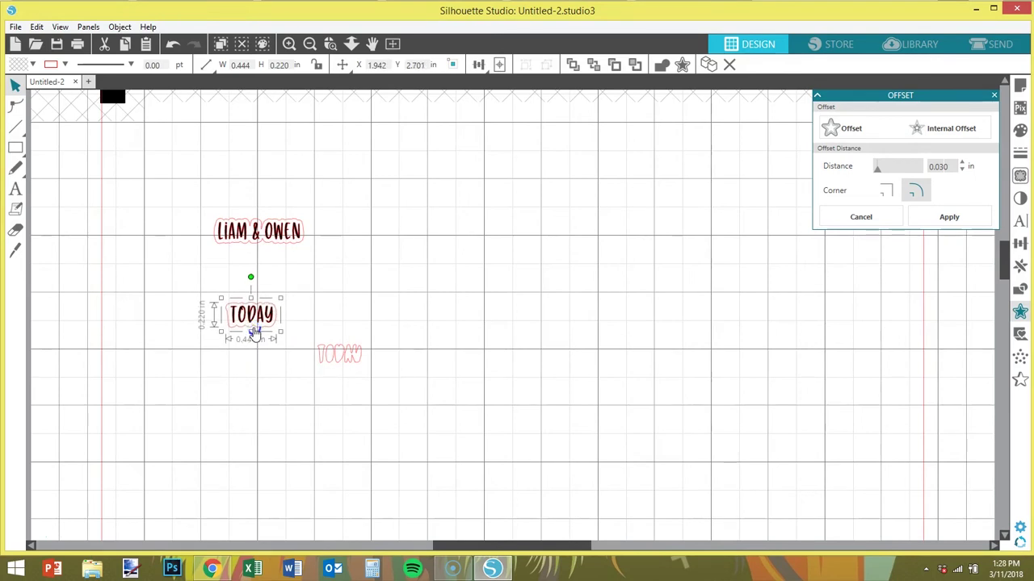
drag(254, 334, 255, 332)
Delete the leftover traced TODAY outline and nudge the offset line into place around the word.
click(357, 353)
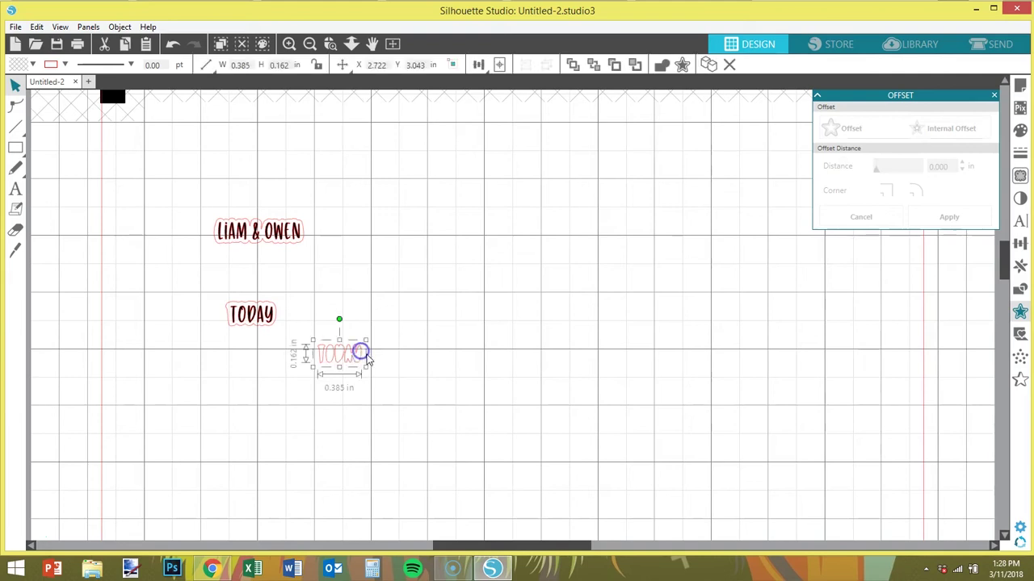
key(Delete)
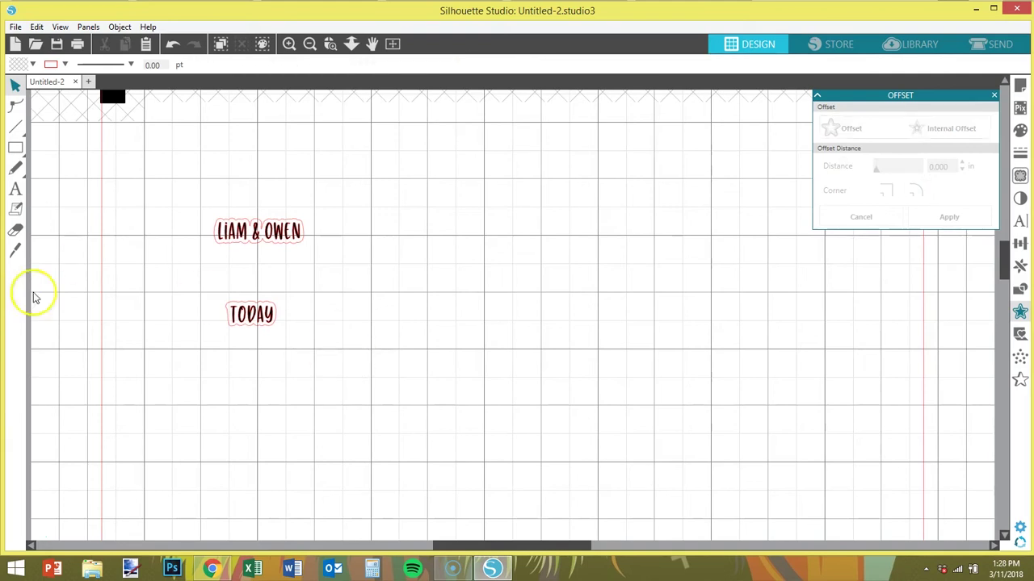
click(242, 330)
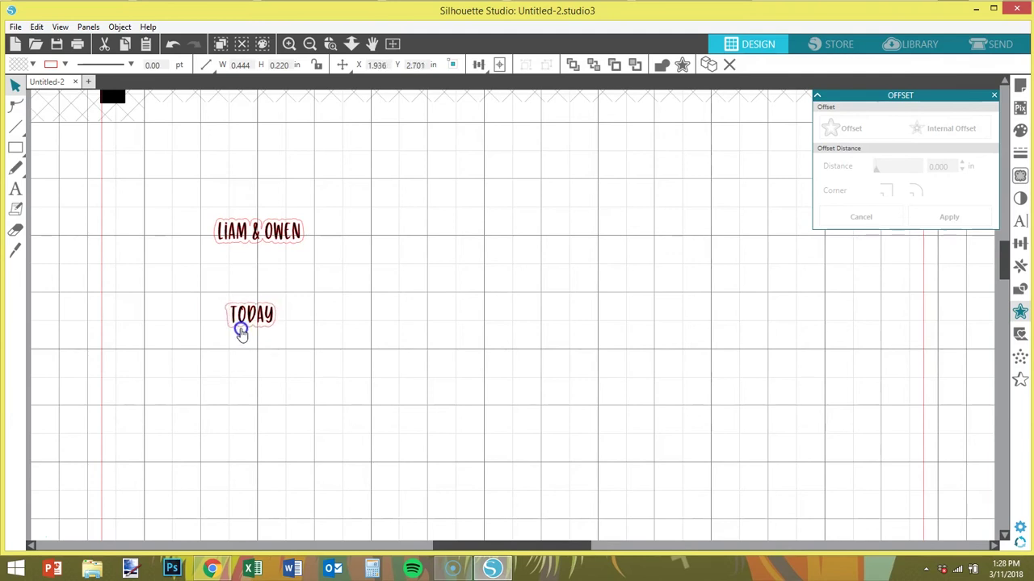
click(243, 334)
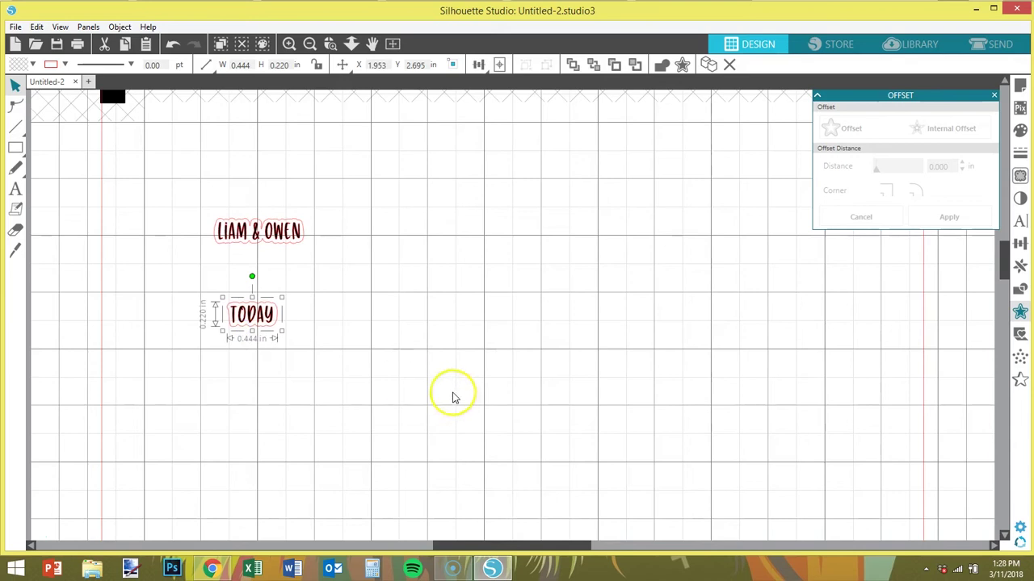
Align the TODAY text and its offset line to each other with Align Center and Align Middle.
drag(205, 270, 284, 342)
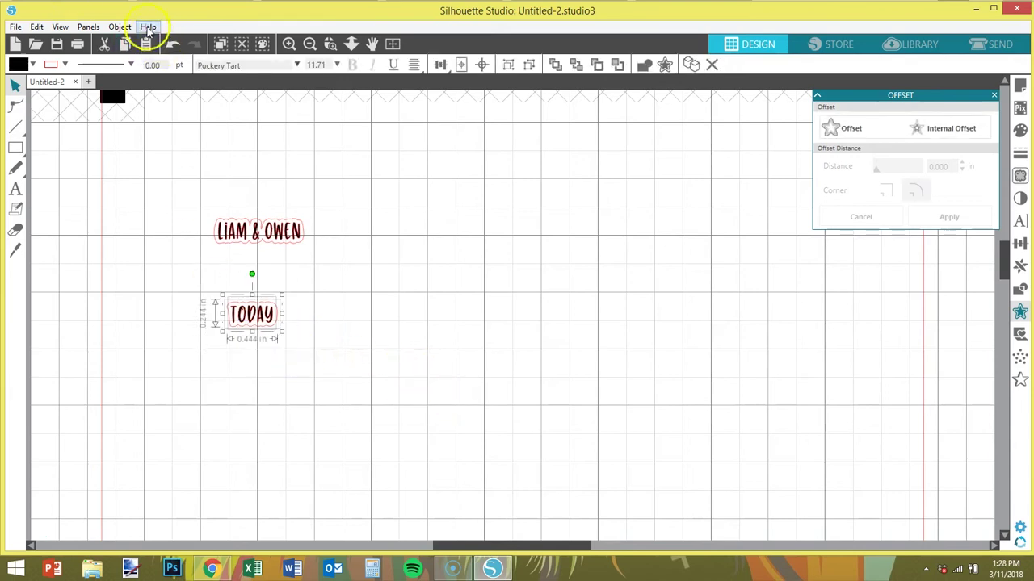
click(119, 26)
mouse_move(135, 70)
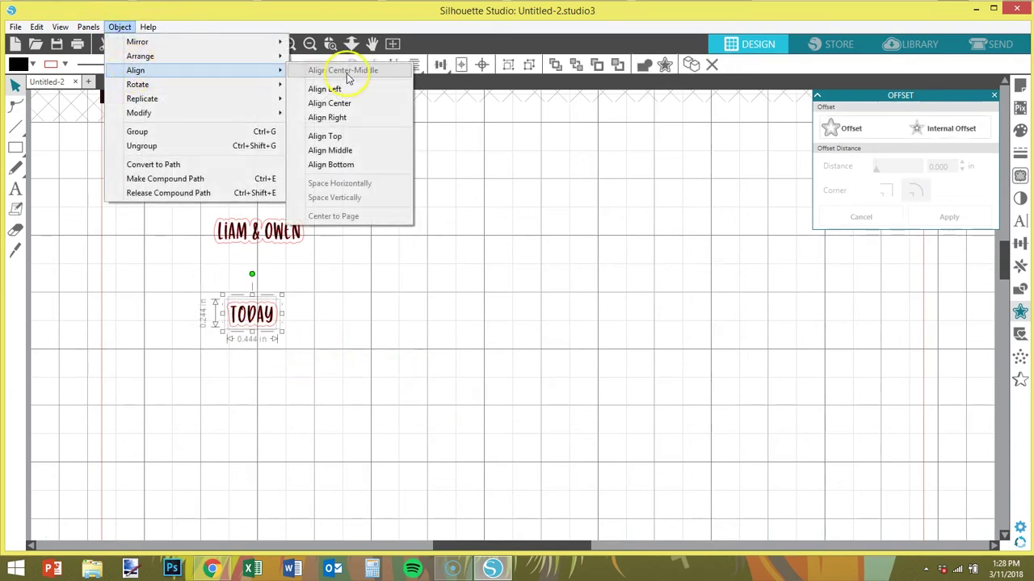
click(349, 104)
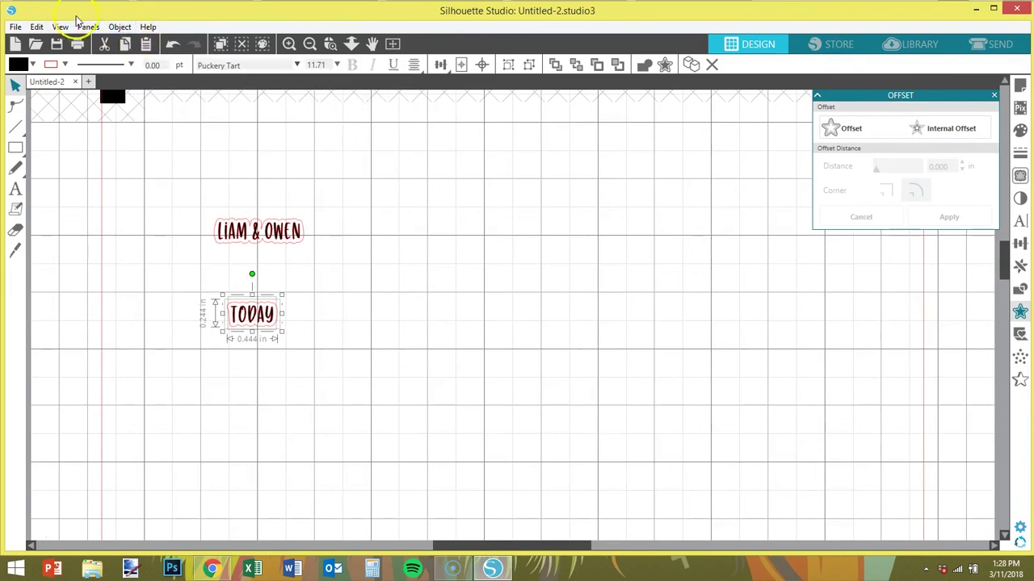
click(119, 27)
mouse_move(161, 71)
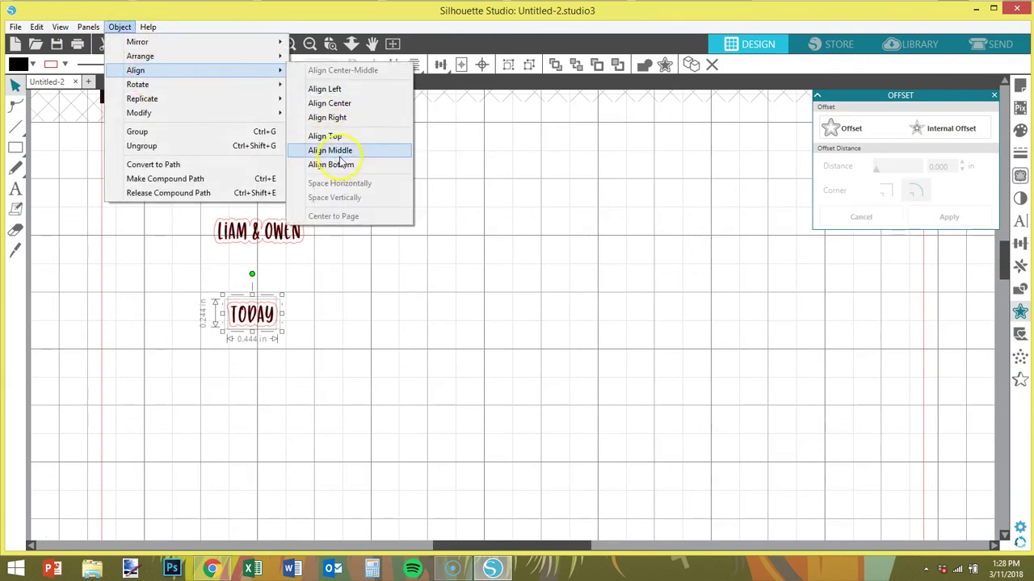
click(339, 153)
click(387, 266)
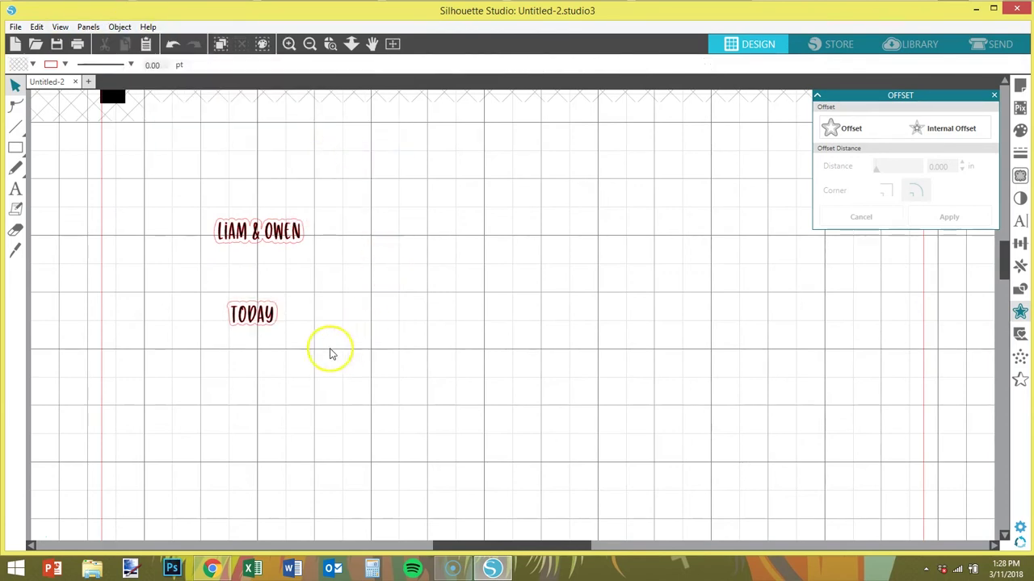
Group the TODAY text with its offset line.
click(264, 331)
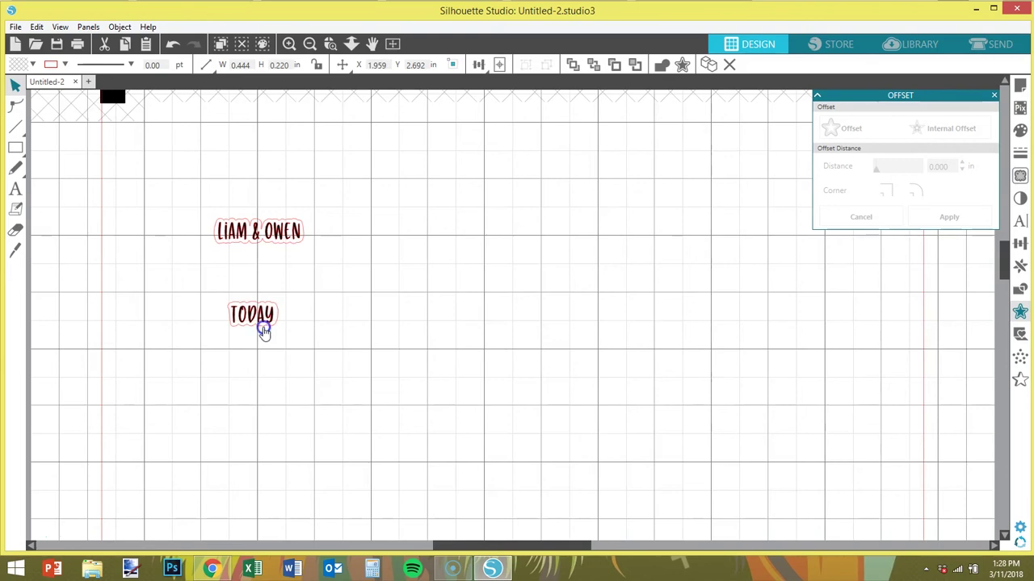
click(415, 342)
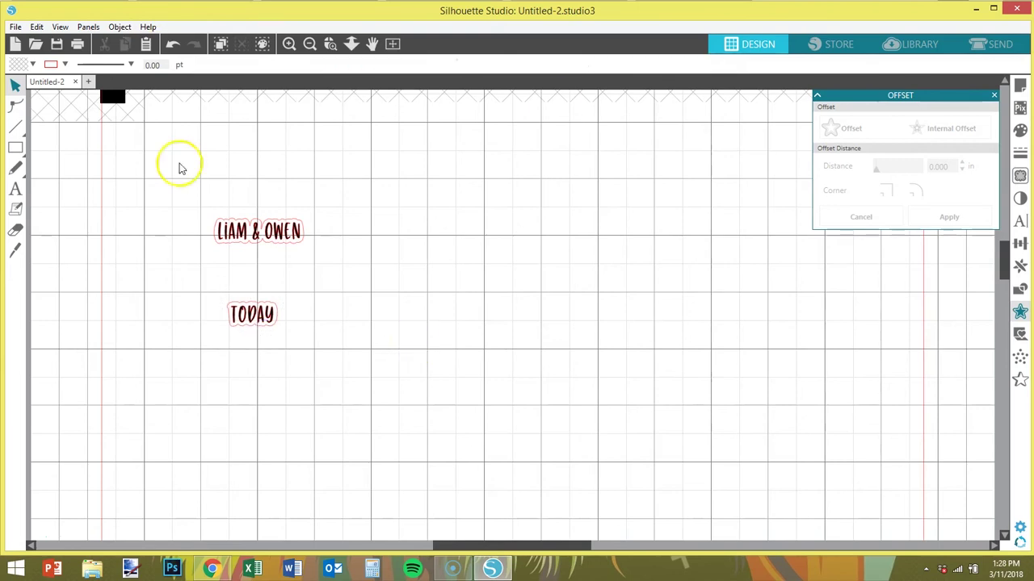
drag(298, 321, 185, 330)
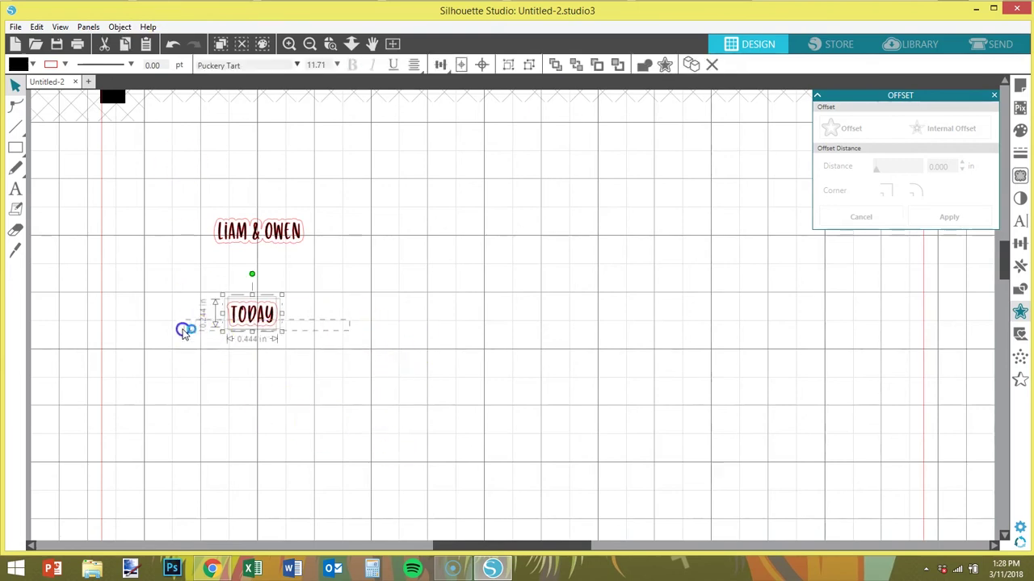
right_click(296, 343)
click(364, 428)
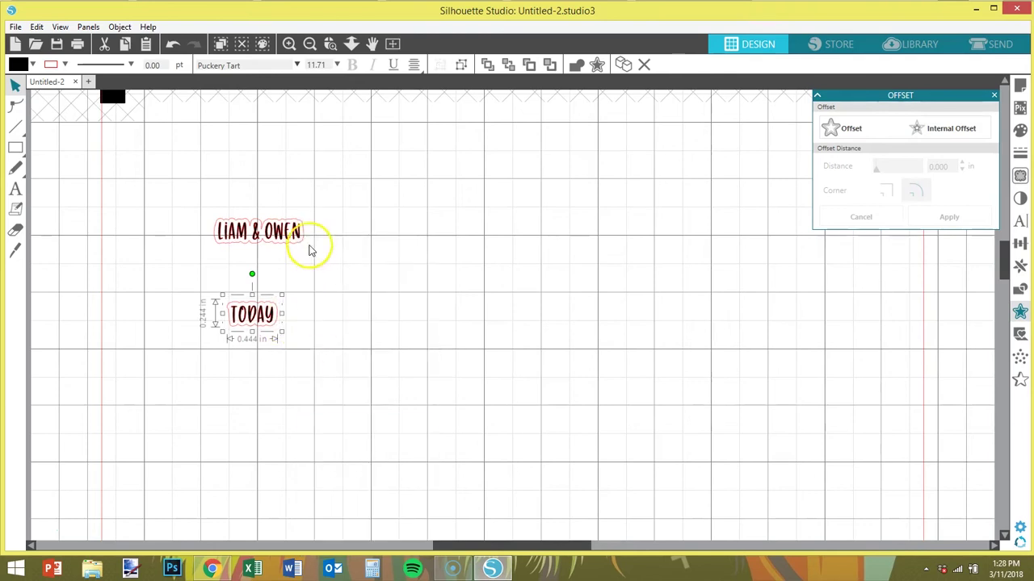
Group the names with their offset line and move the TODAY sticker directly beneath them.
click(261, 231)
right_click(272, 231)
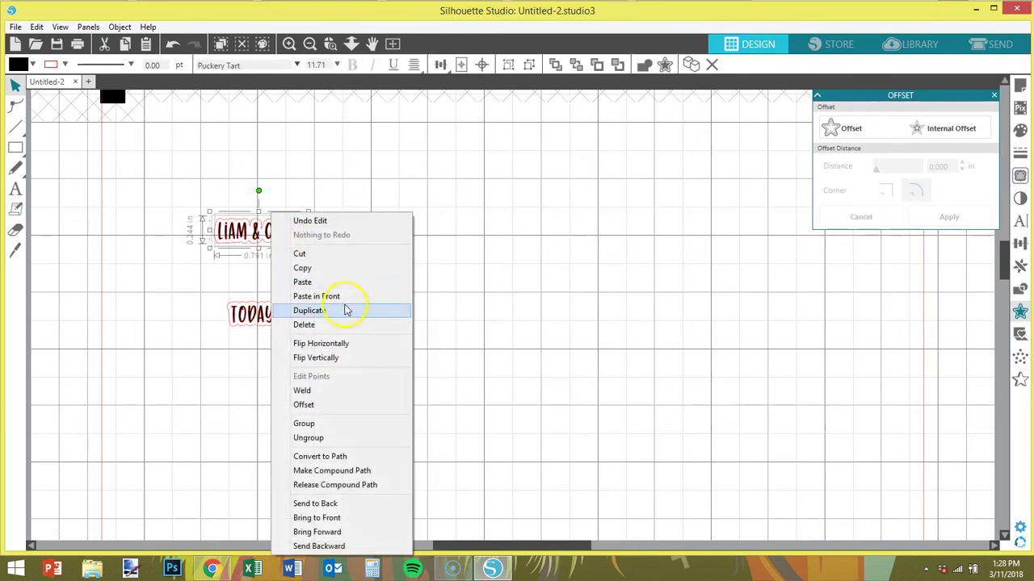
click(323, 423)
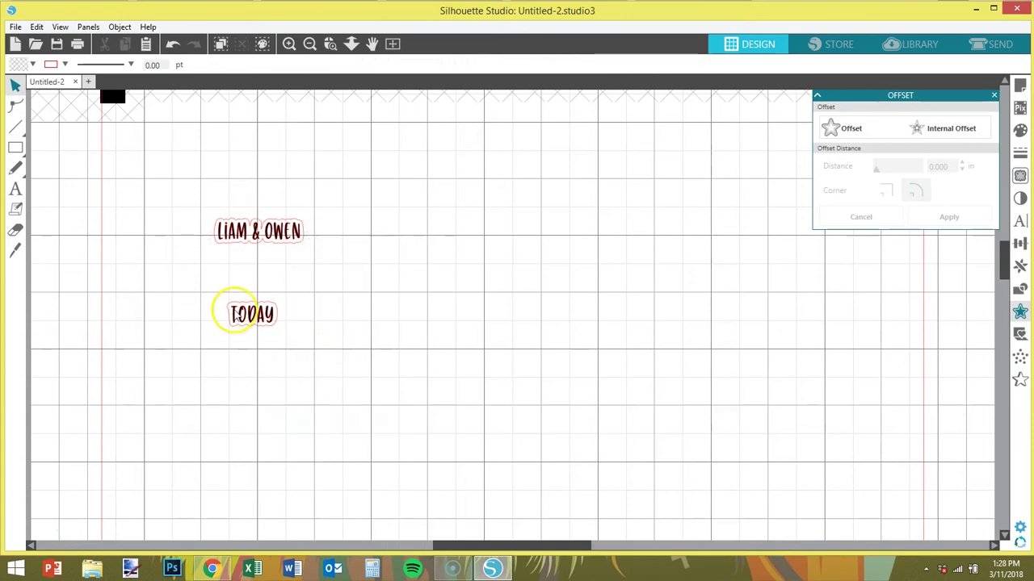
drag(231, 312, 241, 264)
click(399, 287)
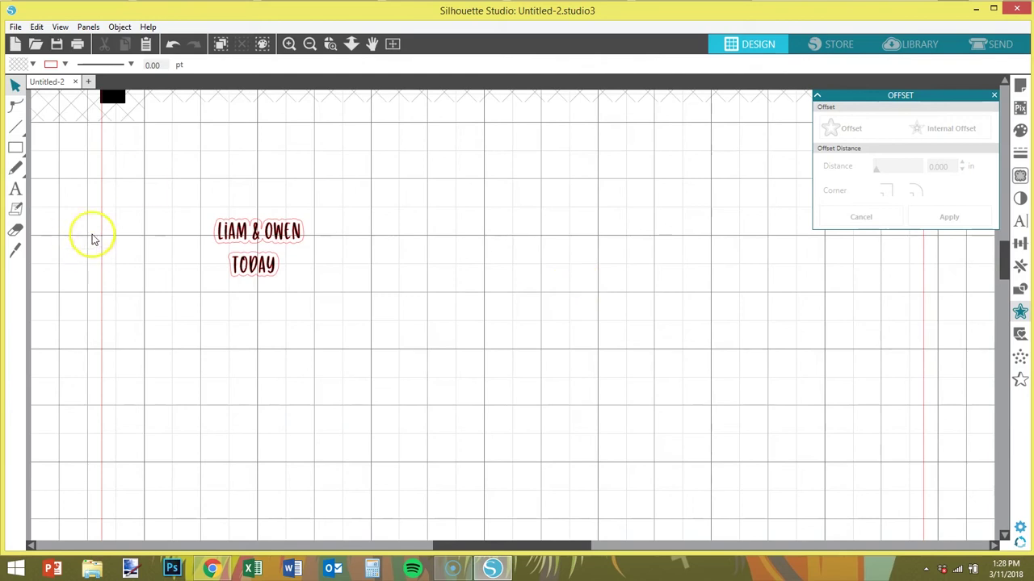
click(15, 188)
click(214, 429)
text(th)
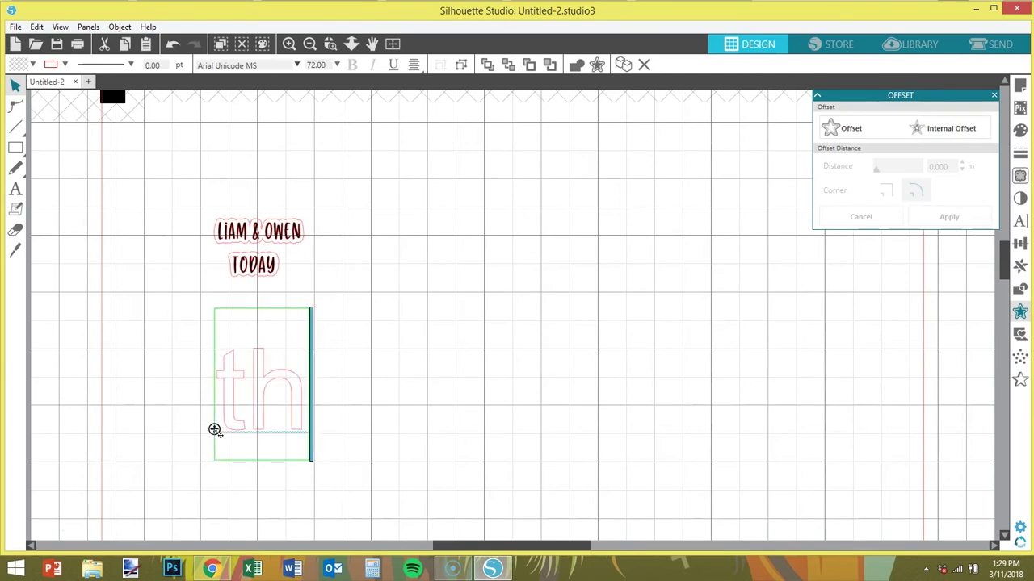
text(is we)
key(ctrl+z)
Ungroup the TODAY sticker and paste a copy of its text in the empty area beside it.
click(266, 271)
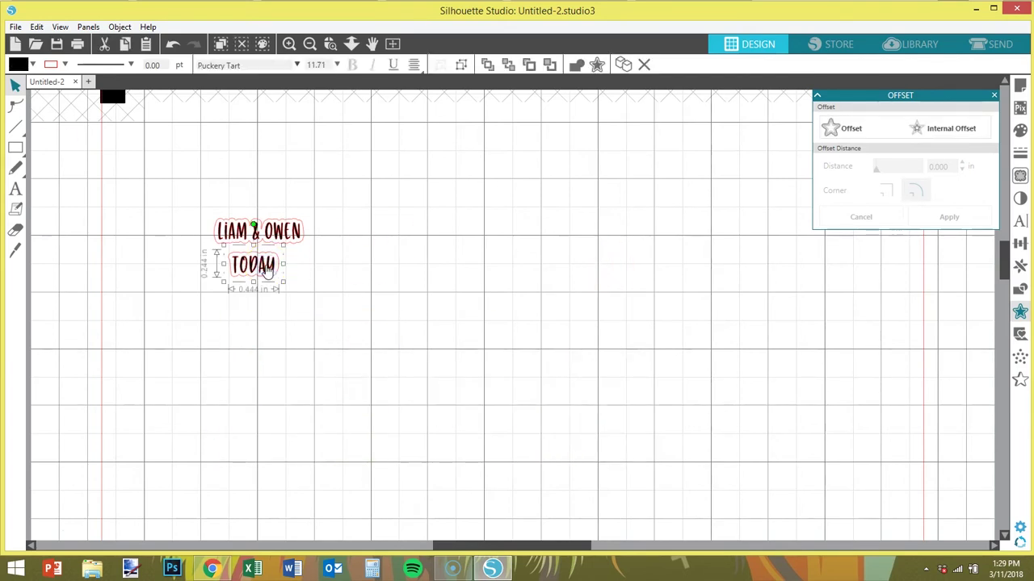
right_click(266, 271)
click(299, 433)
key(ctrl+v)
drag(307, 317, 546, 299)
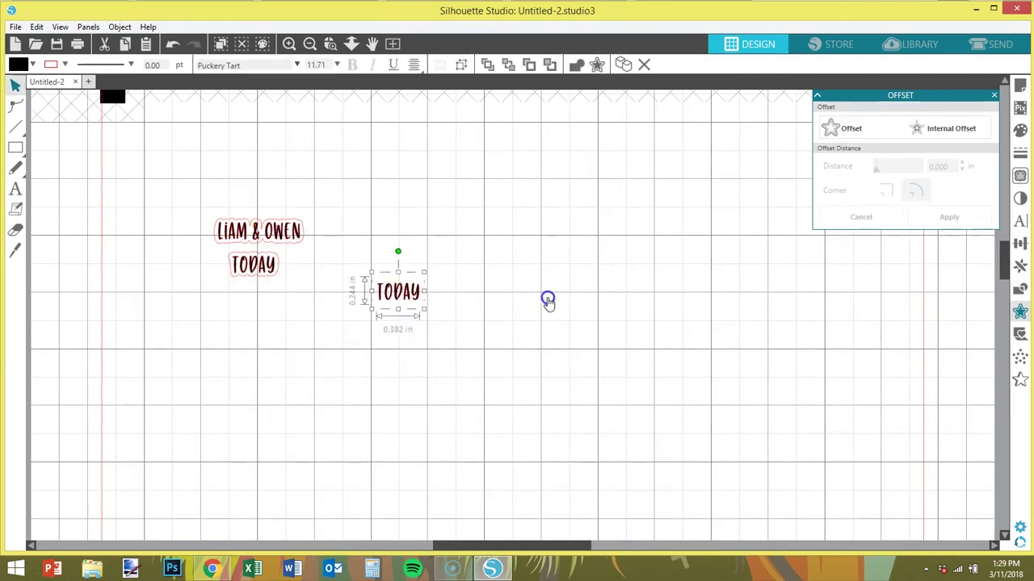
Paste six more copies of the TODAY text onto the page.
key(ctrl+v)
key(ctrl+v)
key(ctrl+v)
key(ctrl+v)
key(ctrl+v)
key(ctrl+v)
Regroup the original TODAY text with its offset line below the names.
click(461, 245)
click(236, 267)
right_click(242, 266)
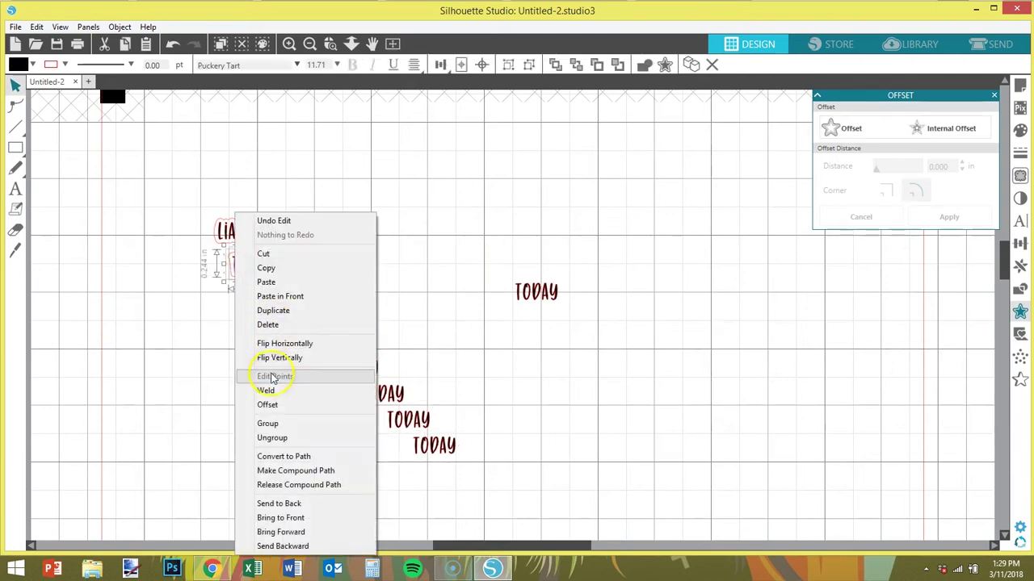
click(452, 364)
Move one TODAY copy up to clear space and replace its wording with THIS WEEK.
drag(327, 317, 457, 208)
text(THIS WEEK)
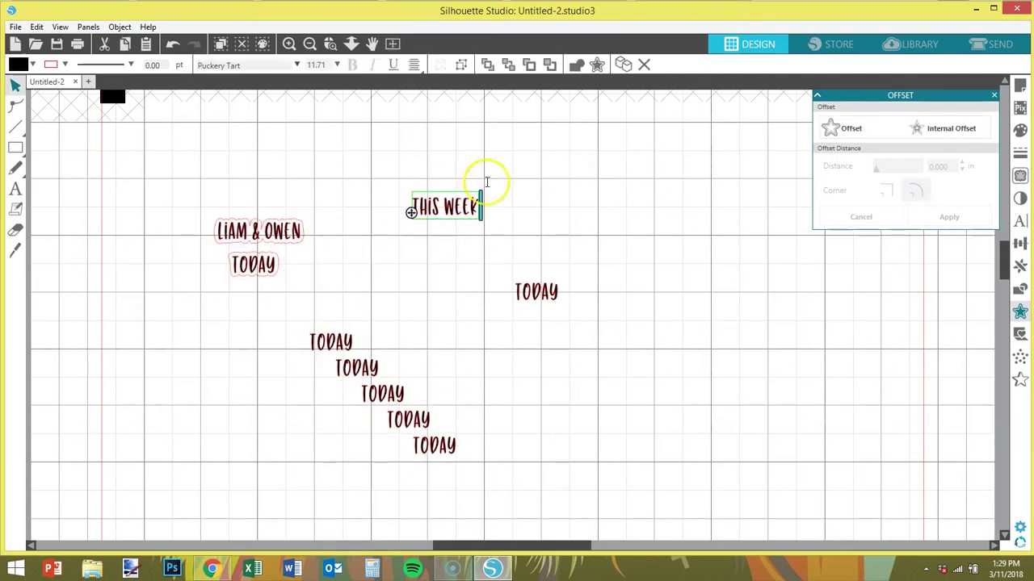
click(489, 178)
Trace the THIS WEEK text and place the traced outline below the word.
click(1019, 176)
click(827, 127)
mouse_move(390, 183)
mouse_down()
mouse_move(497, 229)
mouse_move(446, 258)
mouse_move(446, 283)
mouse_up()
click(863, 353)
click(684, 70)
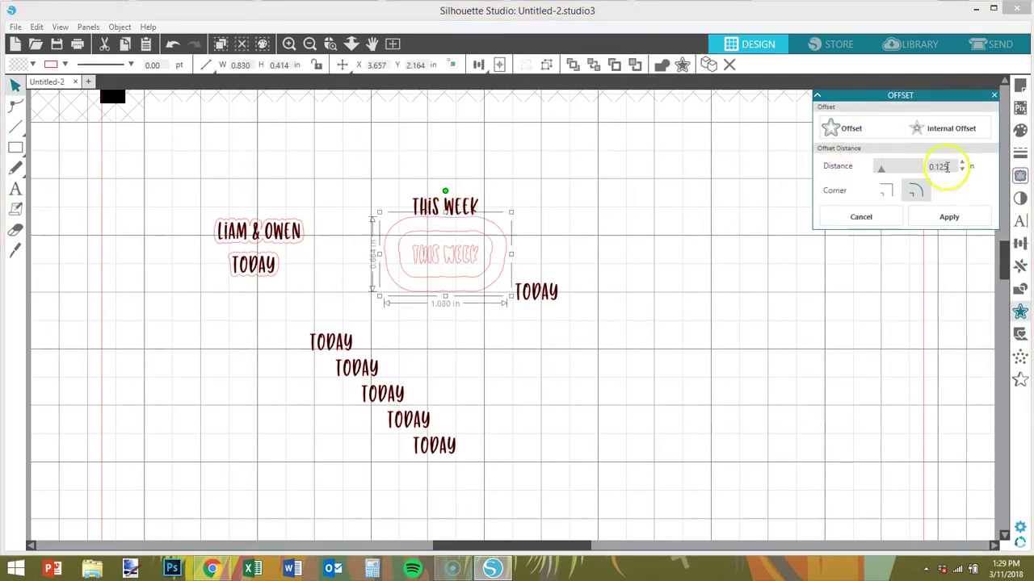
text(0)
click(946, 169)
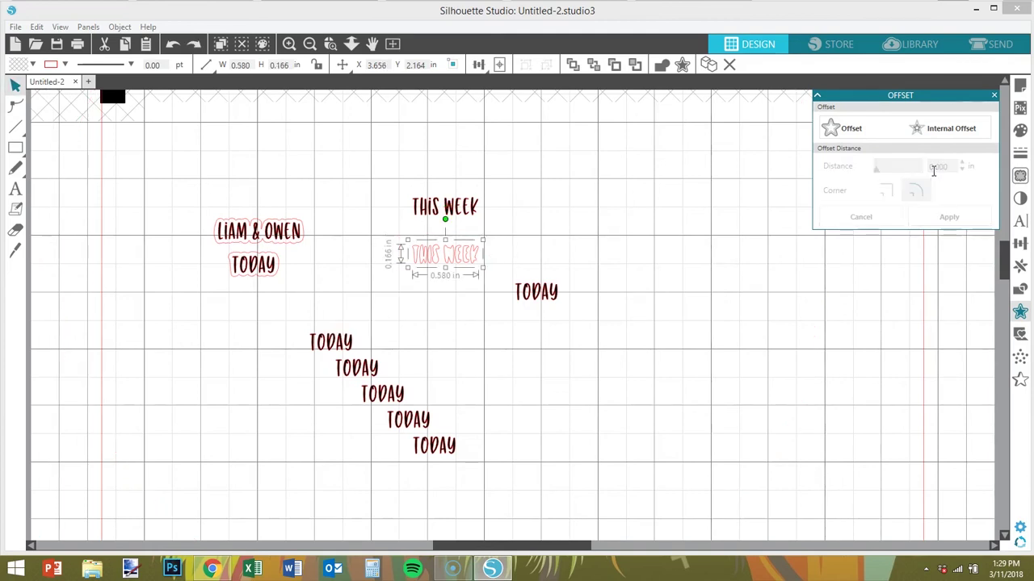
Offset the traced THIS WEEK outline with a narrow margin and delete the original trace.
click(917, 128)
click(936, 166)
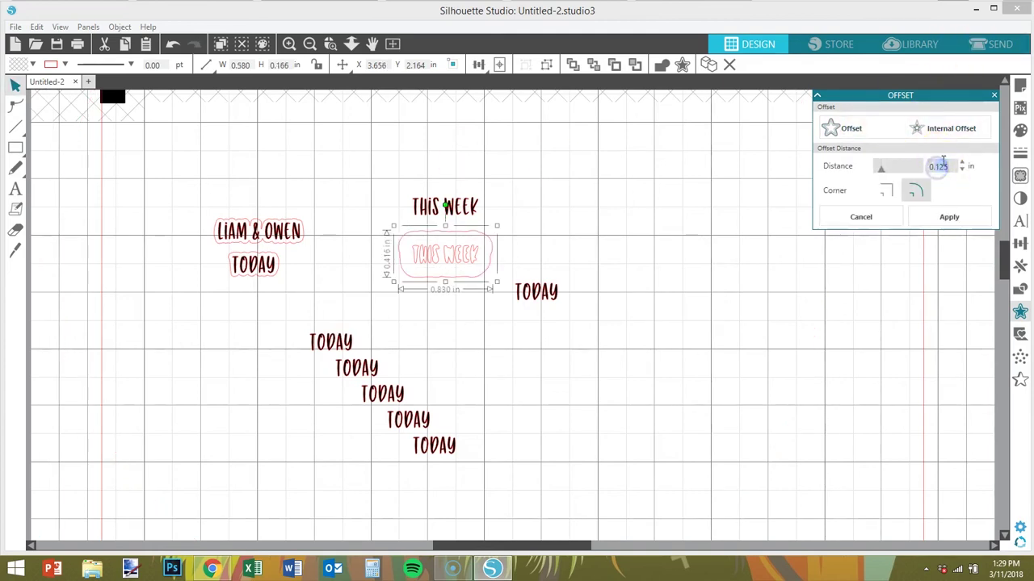
click(461, 316)
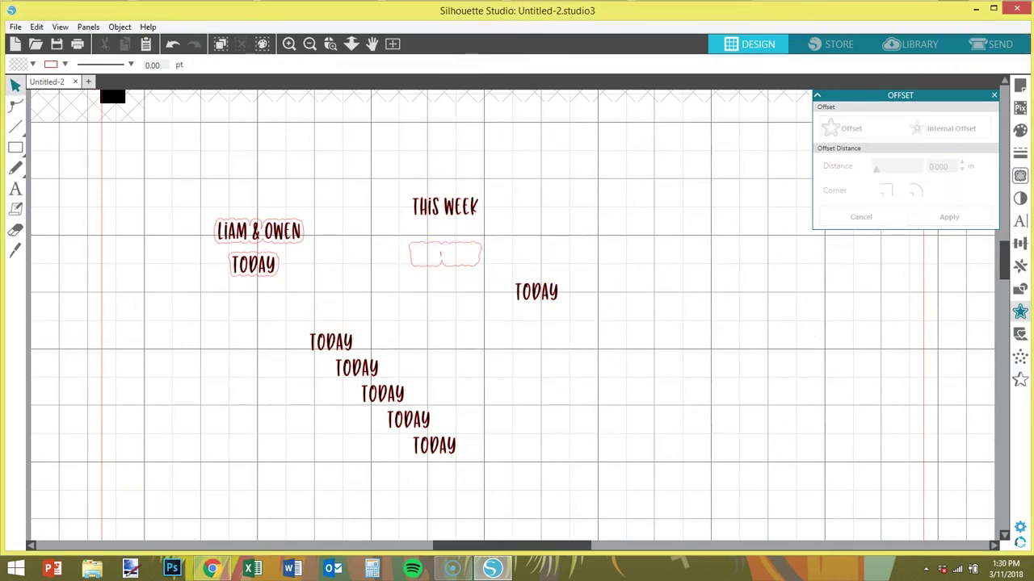
Erase the small stray sliver inside the THIS WEEK offset line with the Eraser in Outline mode.
click(288, 43)
click(288, 43)
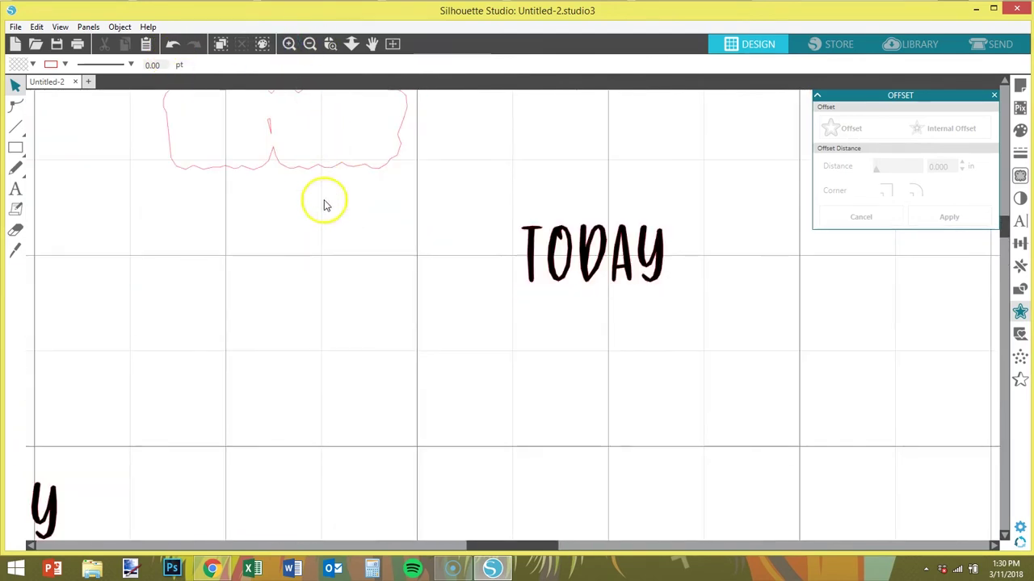
drag(309, 169, 303, 225)
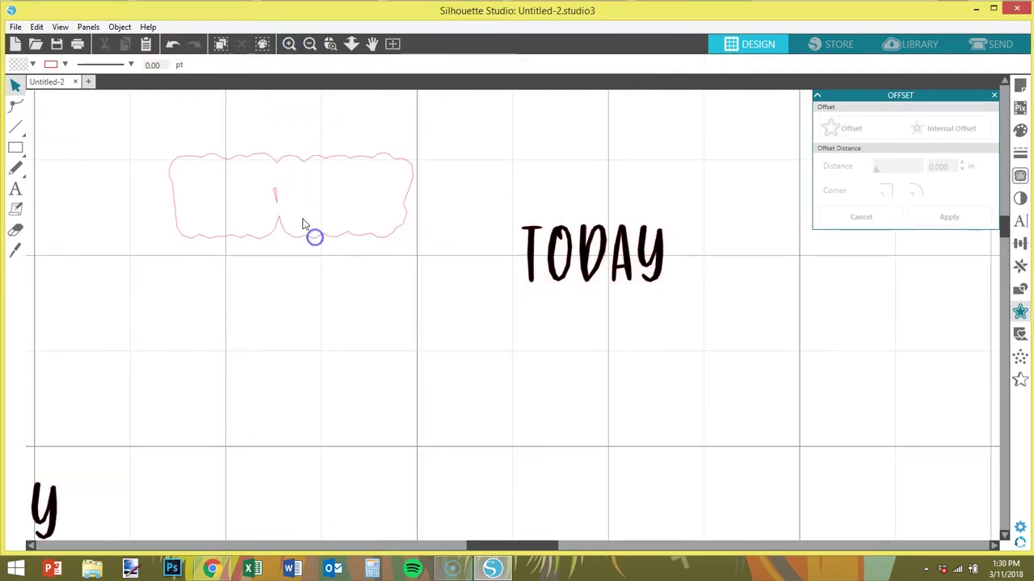
click(107, 259)
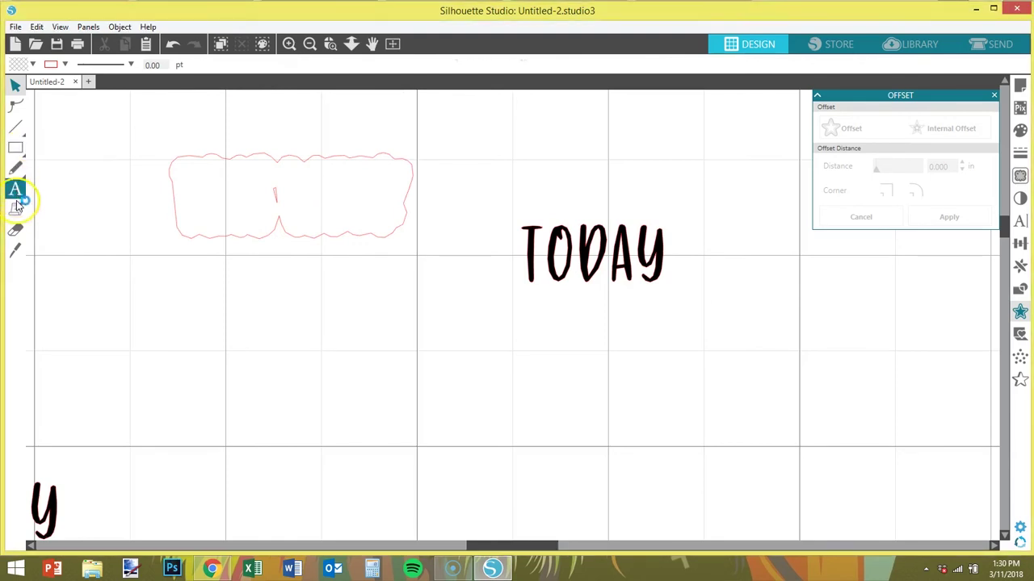
click(16, 231)
drag(272, 204, 274, 182)
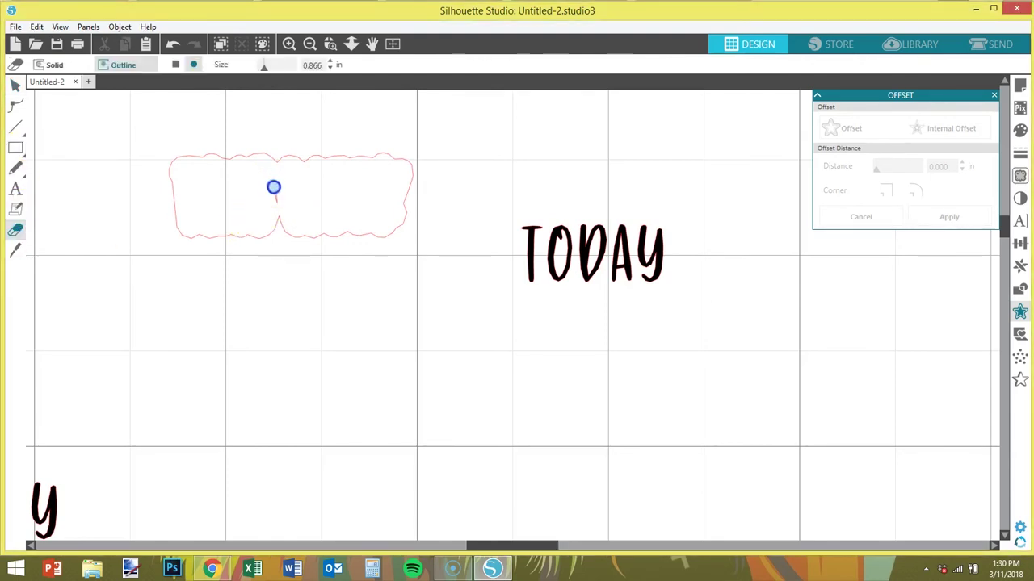